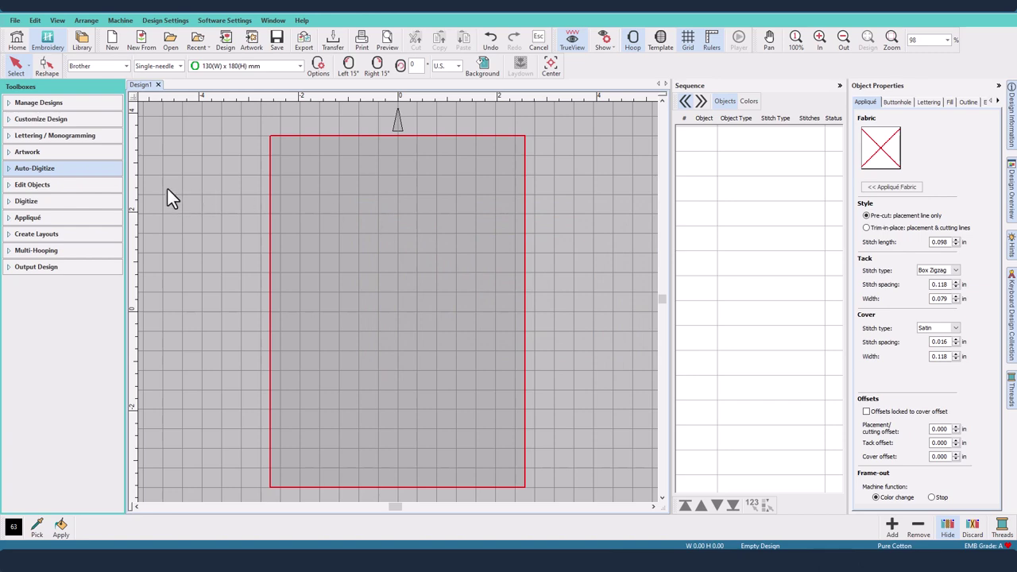
Step: Insert the Flapper picture, shrink it to about 4.1 × 6.8 in, and center it in the hoop
click(33, 151)
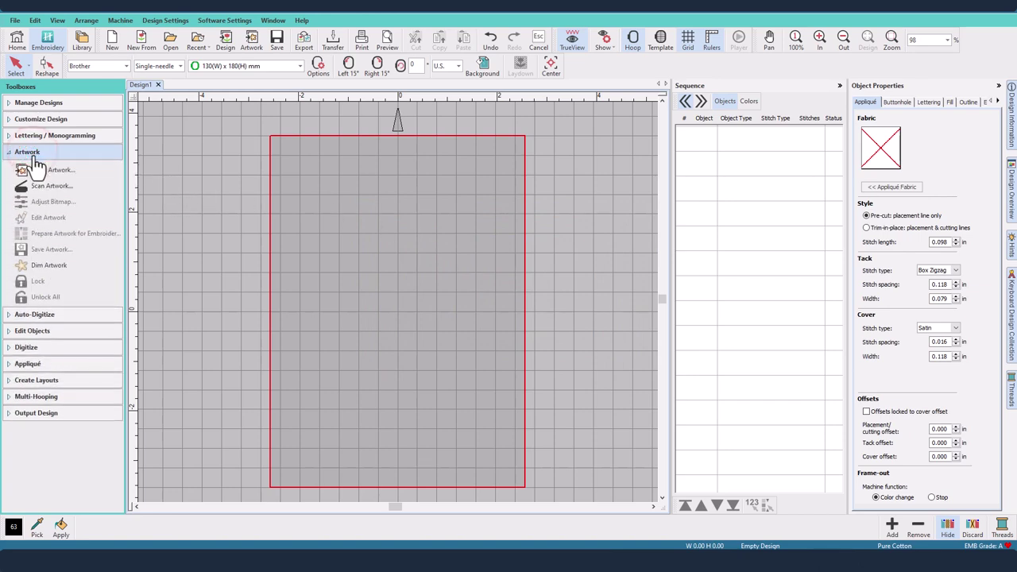
click(34, 170)
click(280, 178)
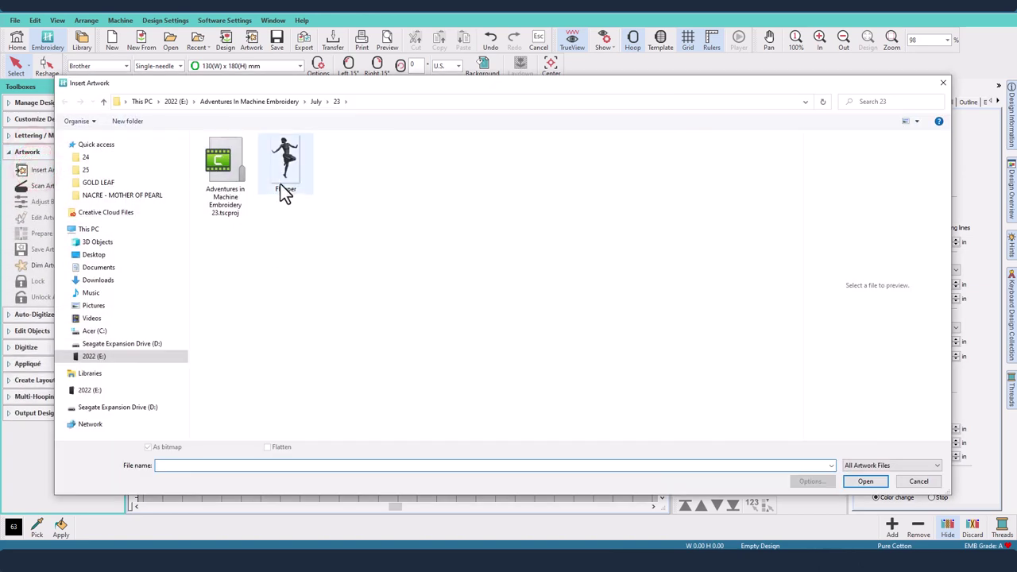
click(865, 482)
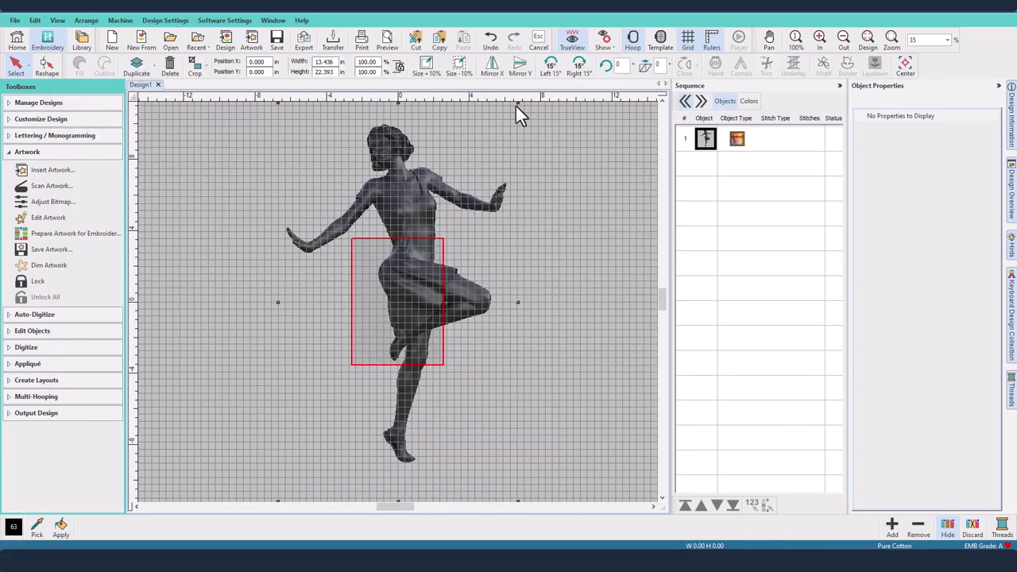
drag(517, 104, 437, 240)
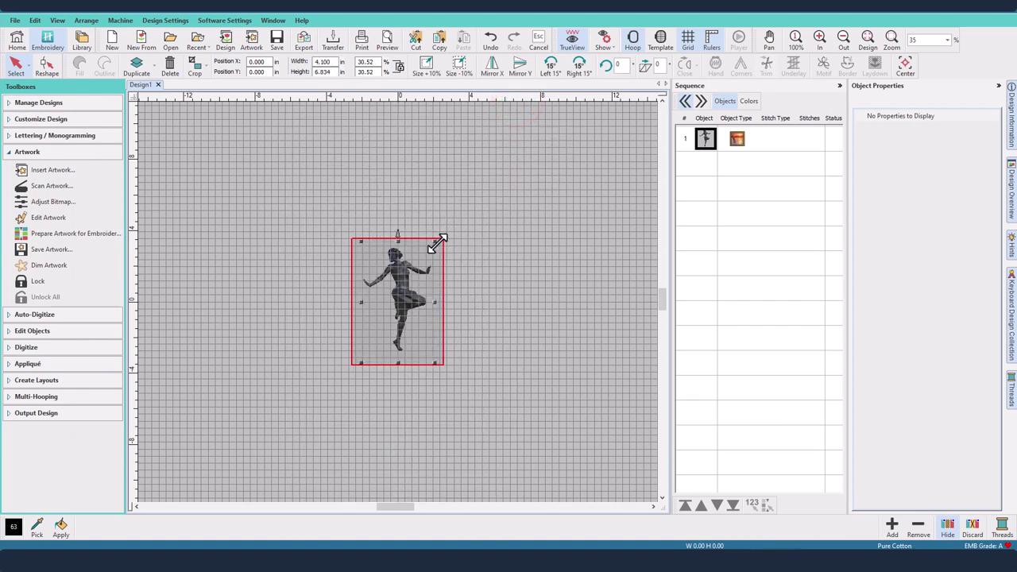
click(906, 65)
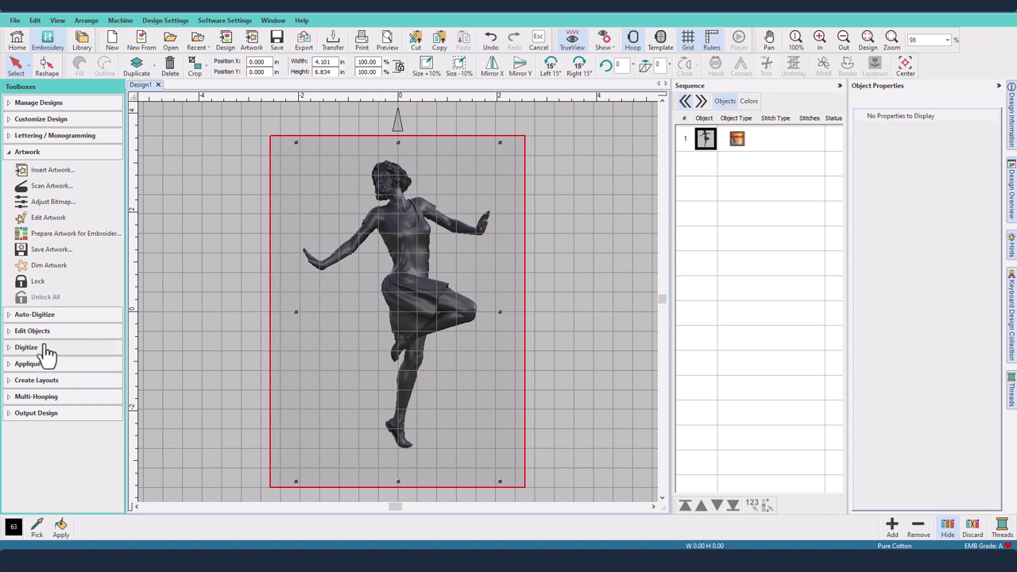
Step: Open Reef PhotoStitch for the dancer picture, auto-adjust the image, and raise the stitch density
click(39, 316)
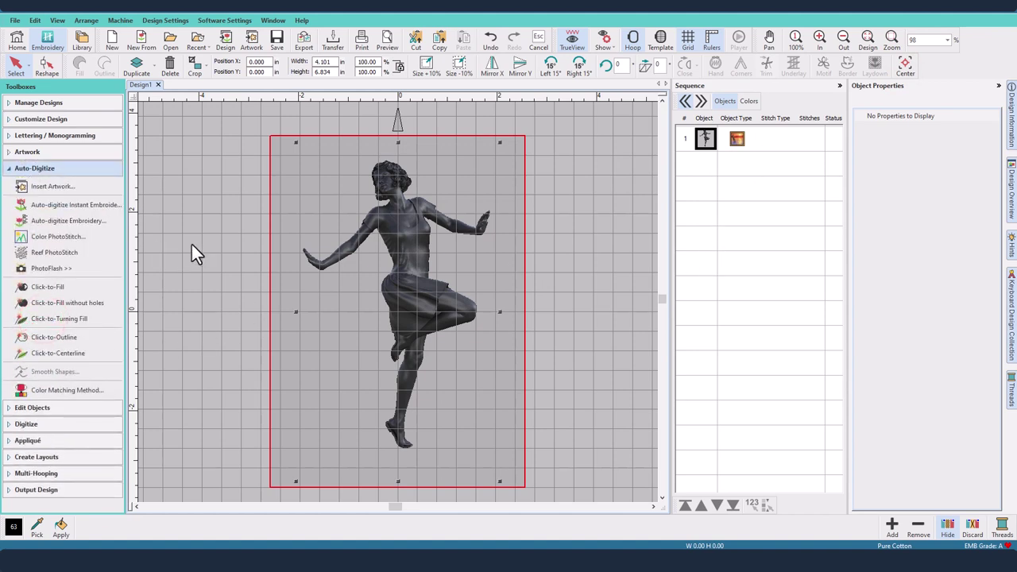
click(70, 255)
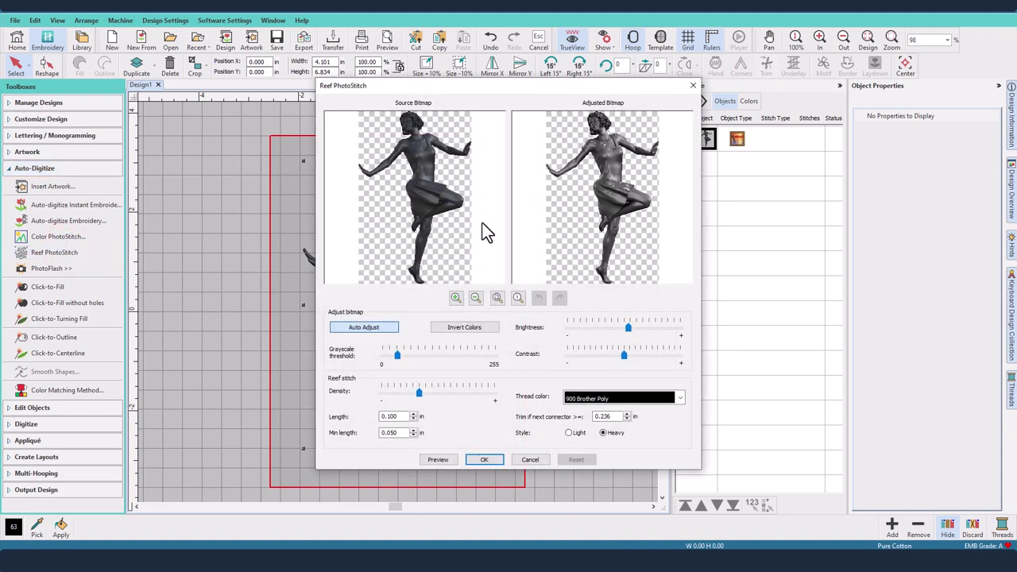
click(379, 332)
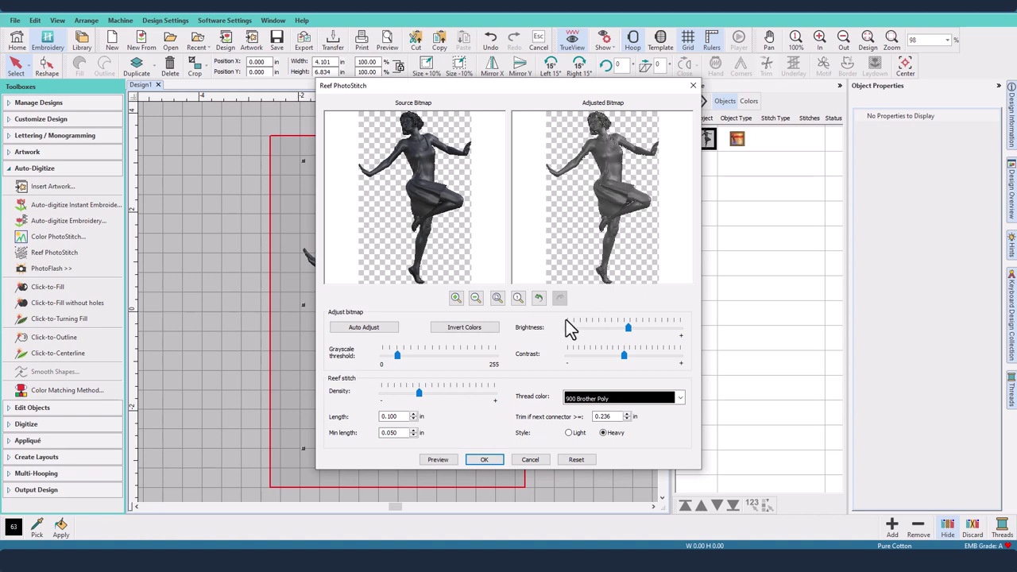
click(375, 327)
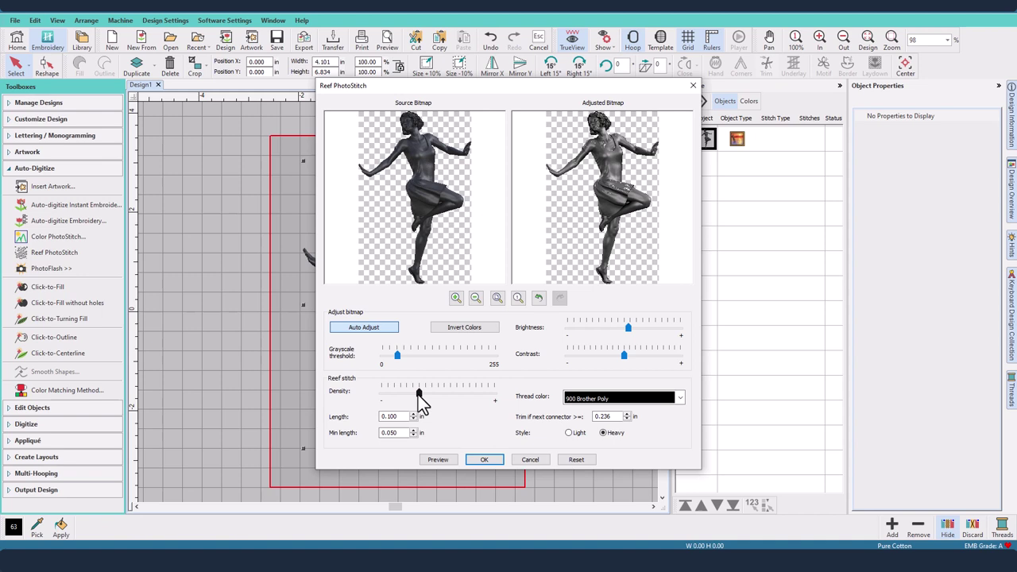
drag(429, 395, 448, 395)
Step: Preview with Heavy style and generate the 3,167-stitch Reef embroidery
drag(470, 85, 726, 63)
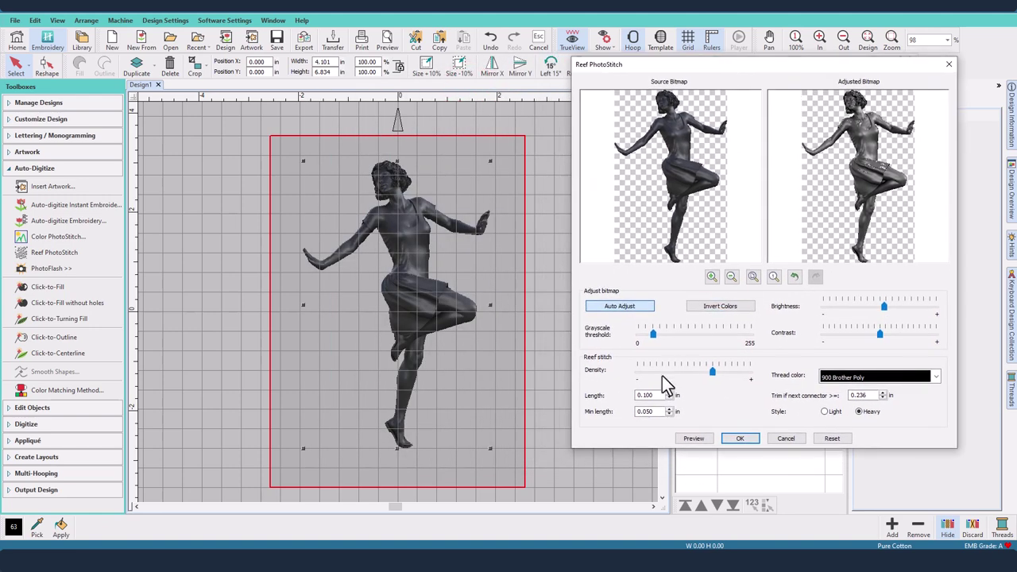
click(695, 440)
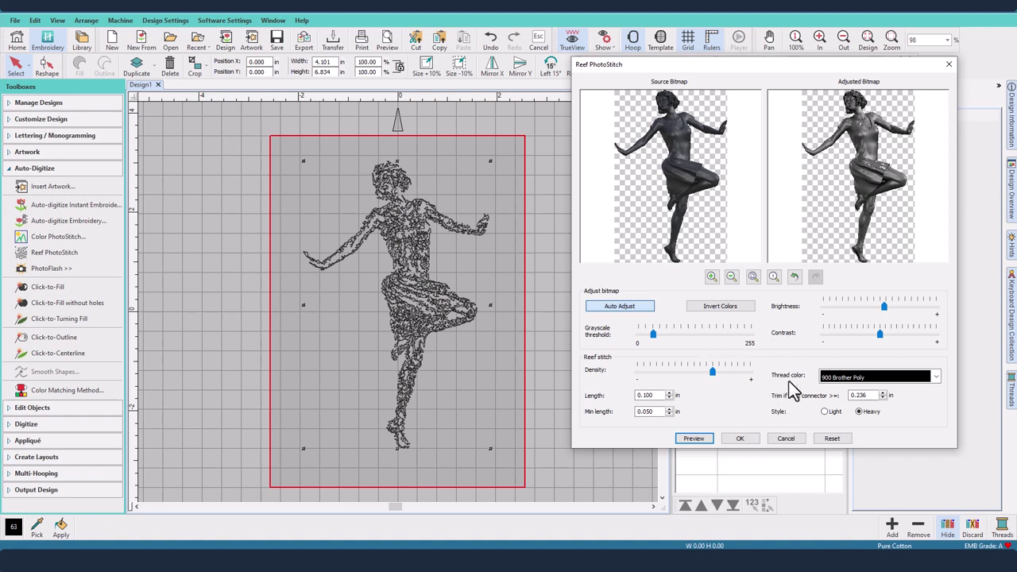
click(859, 411)
click(883, 307)
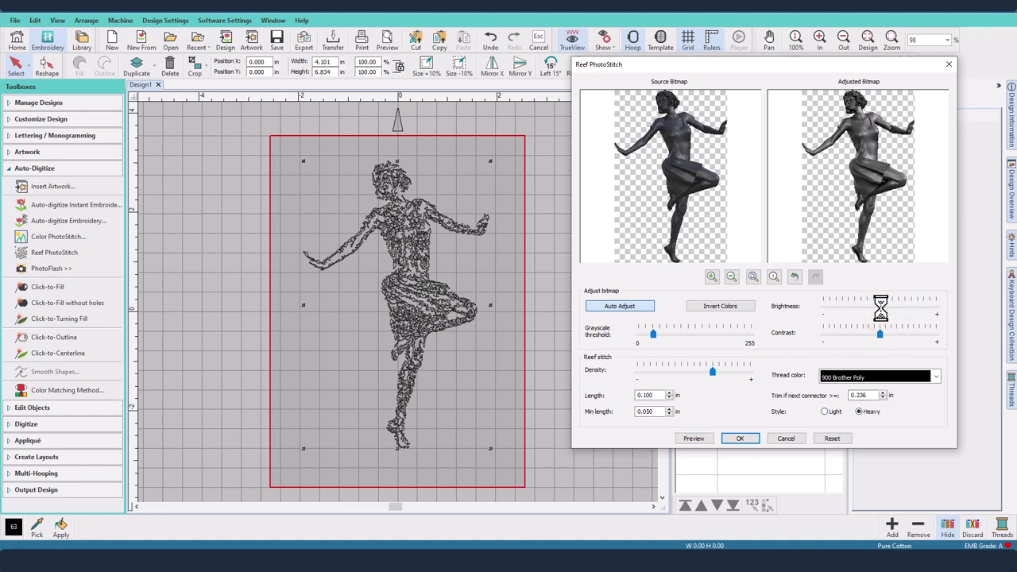
click(683, 441)
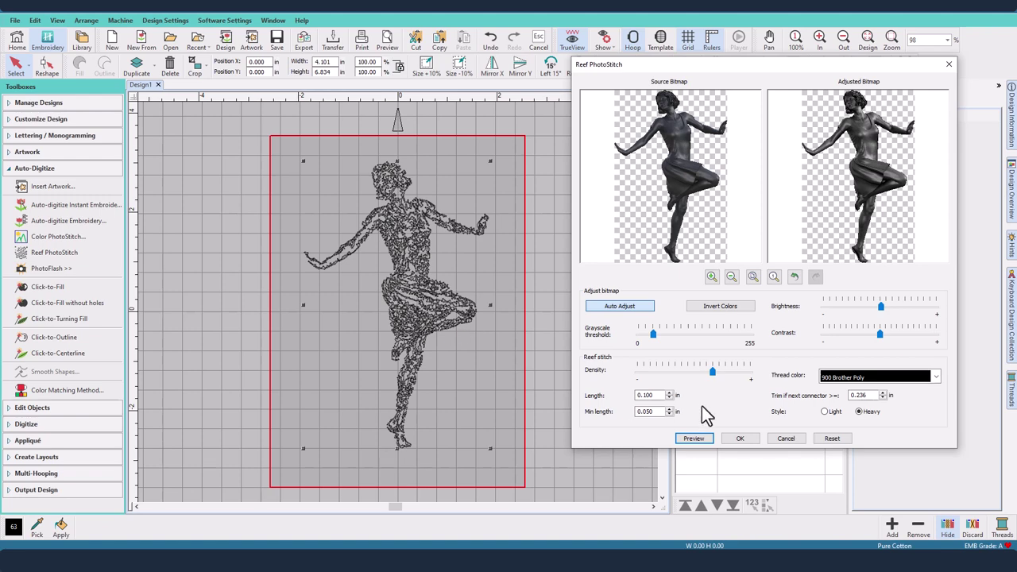
click(740, 440)
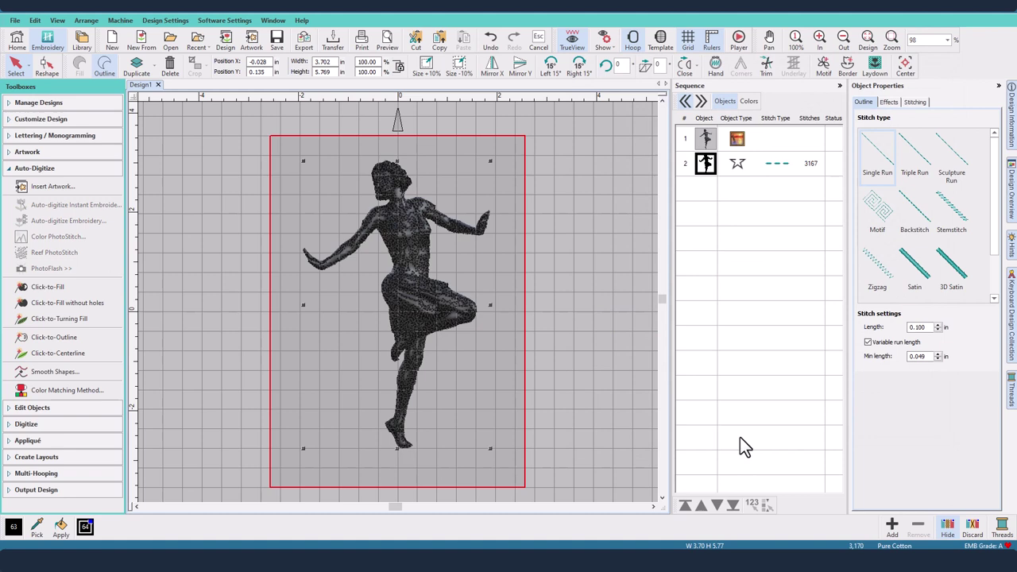
Step: Hide the Reef PhotoStitch object 2 using Hide Selected in the Sequence list
right_click(703, 163)
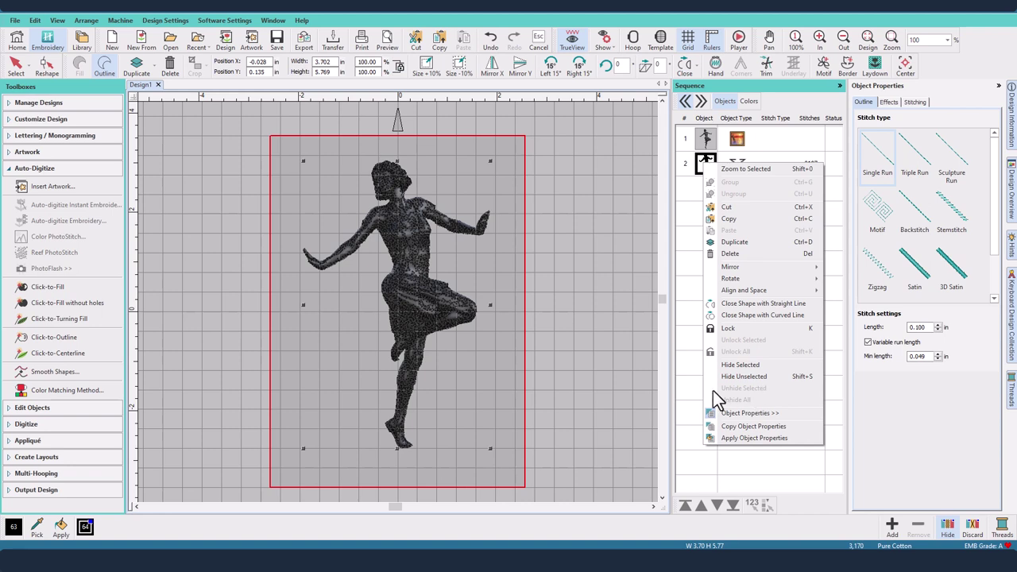
click(747, 367)
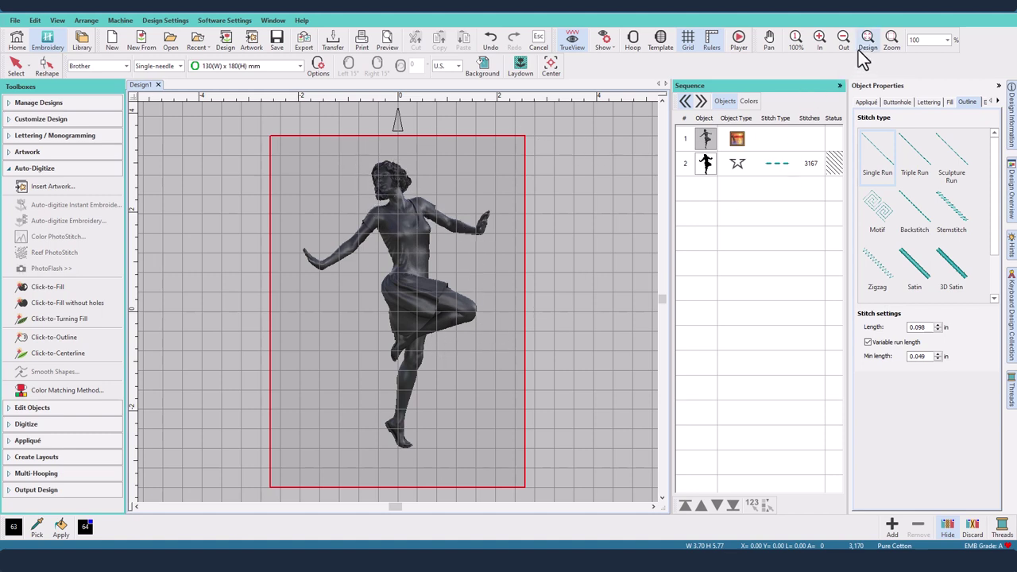
Step: Zoom to the dancer's head and start an outline-only Closed Shape at the top of her hair
click(891, 46)
drag(335, 150, 495, 282)
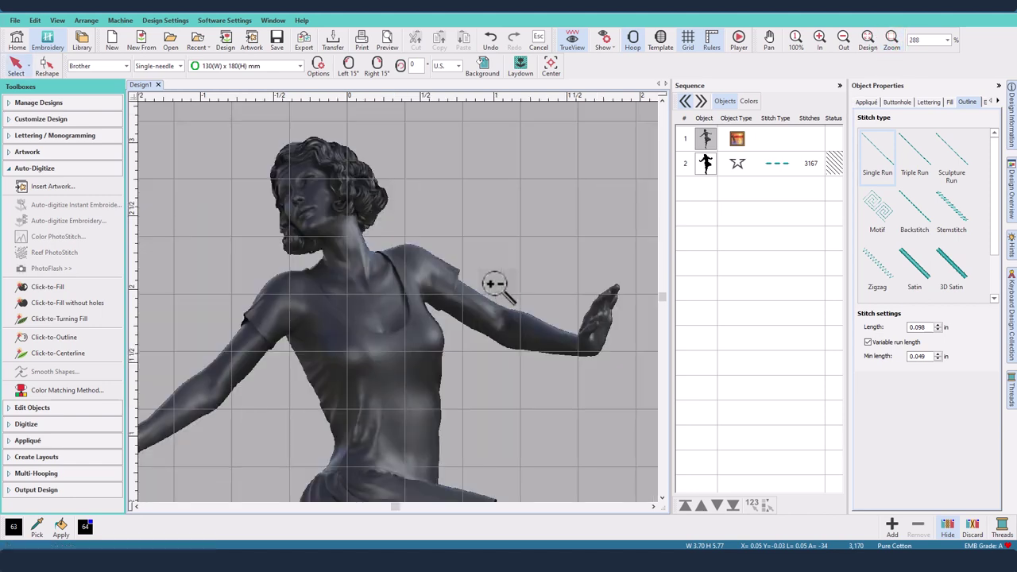
click(40, 169)
click(38, 199)
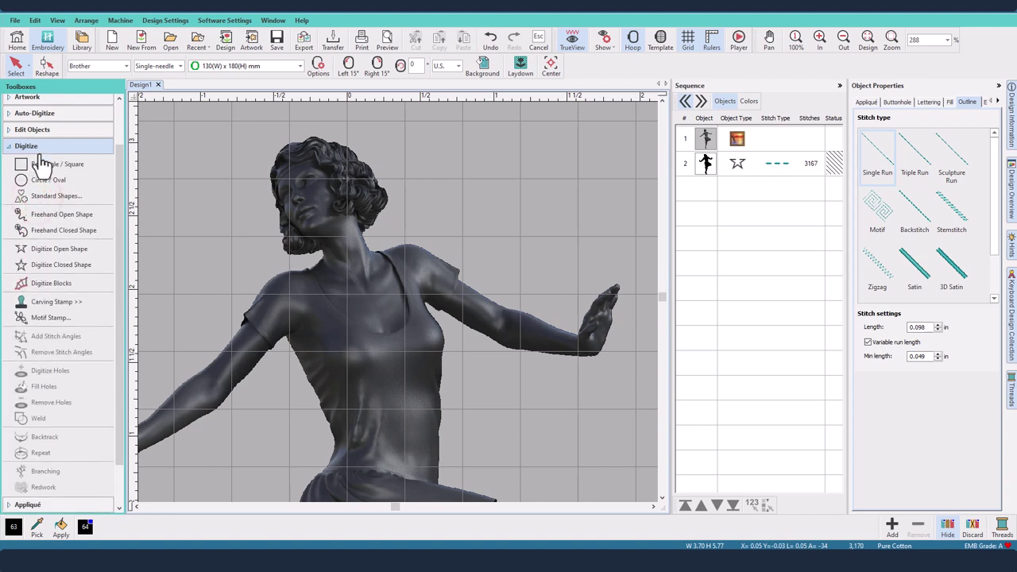
click(69, 270)
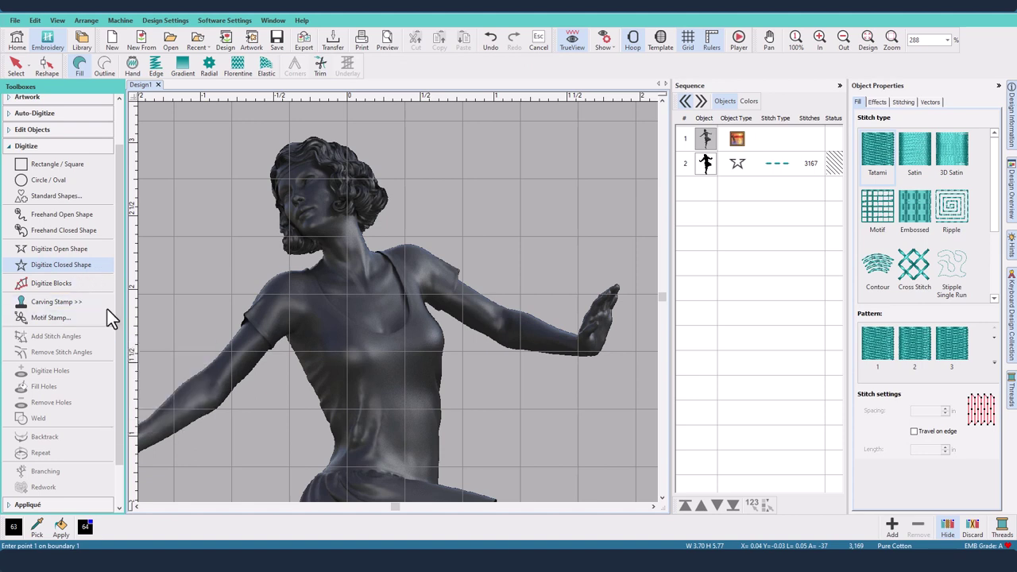
click(106, 66)
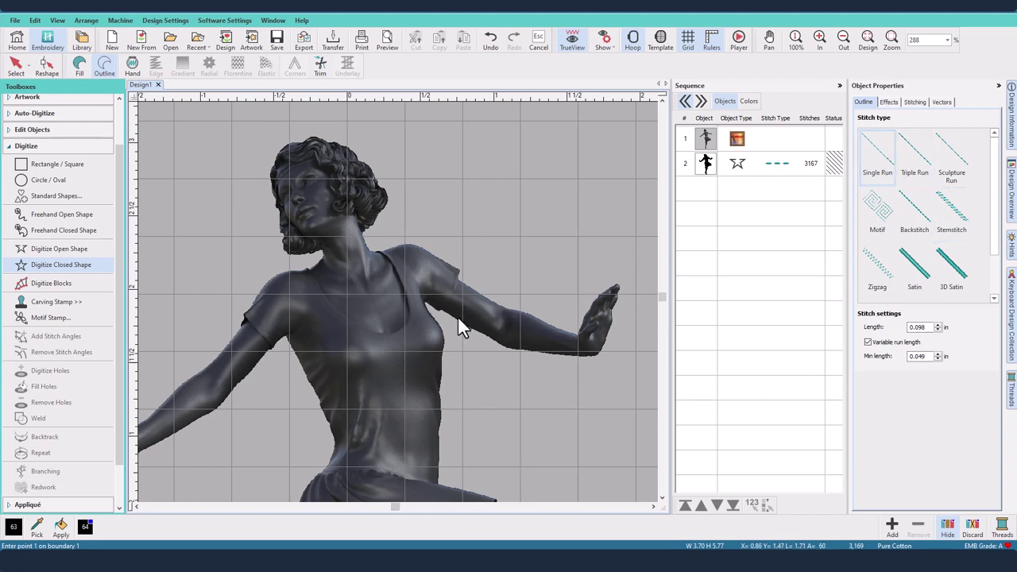
click(287, 142)
Step: Trace the outline from the hair along the shoulder and arm and around the hand
click(368, 164)
click(373, 222)
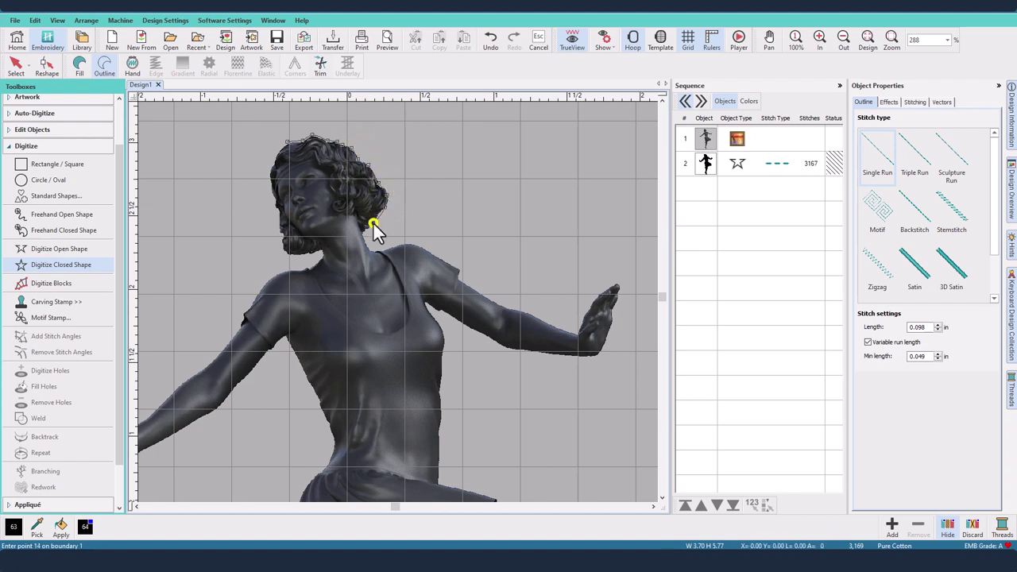
click(362, 236)
click(382, 250)
click(407, 242)
click(433, 252)
click(460, 270)
click(457, 277)
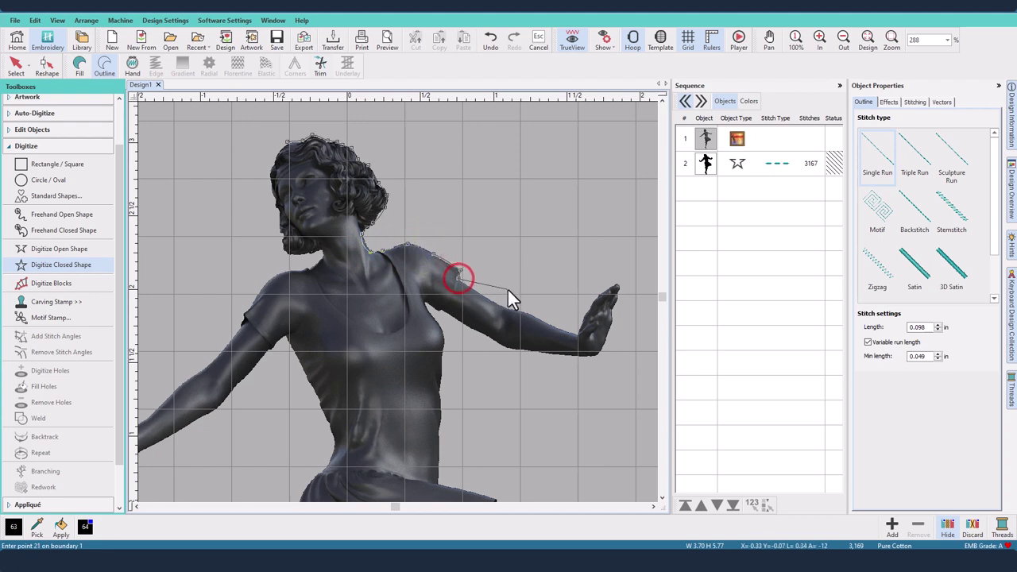
click(508, 309)
click(529, 313)
click(558, 328)
click(577, 334)
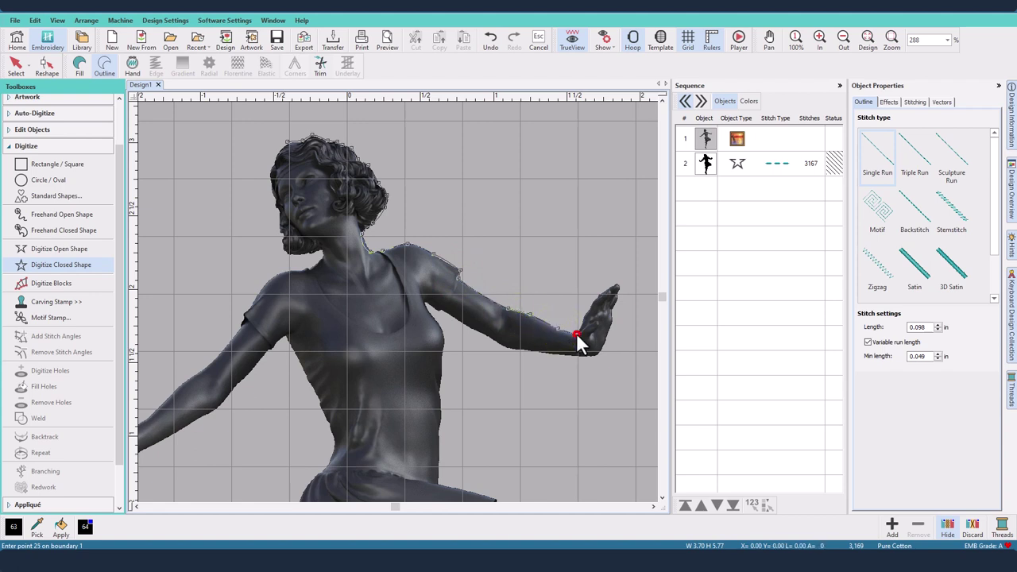
click(592, 304)
click(606, 291)
click(615, 303)
click(611, 321)
click(604, 333)
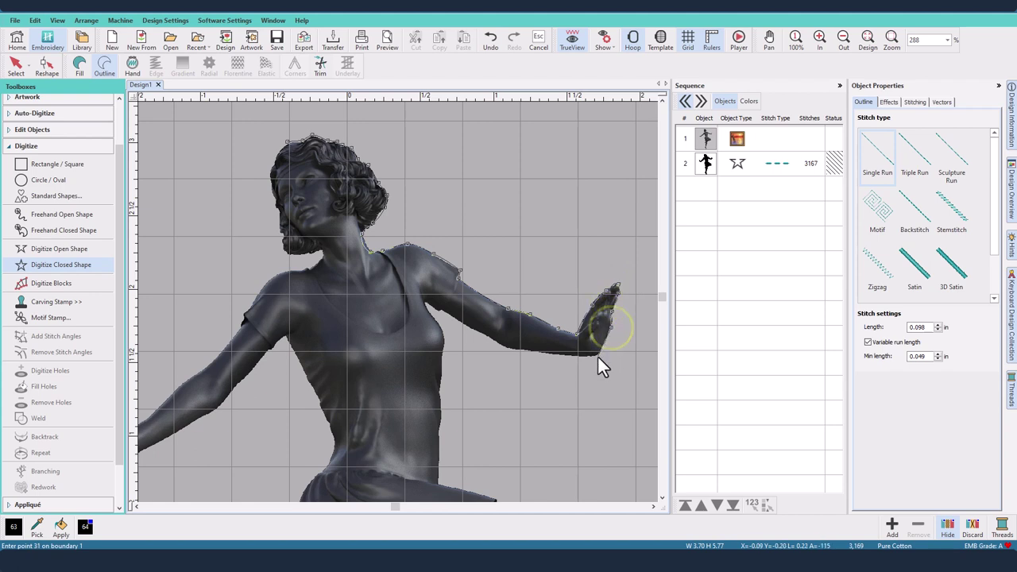
click(596, 357)
click(558, 356)
click(505, 348)
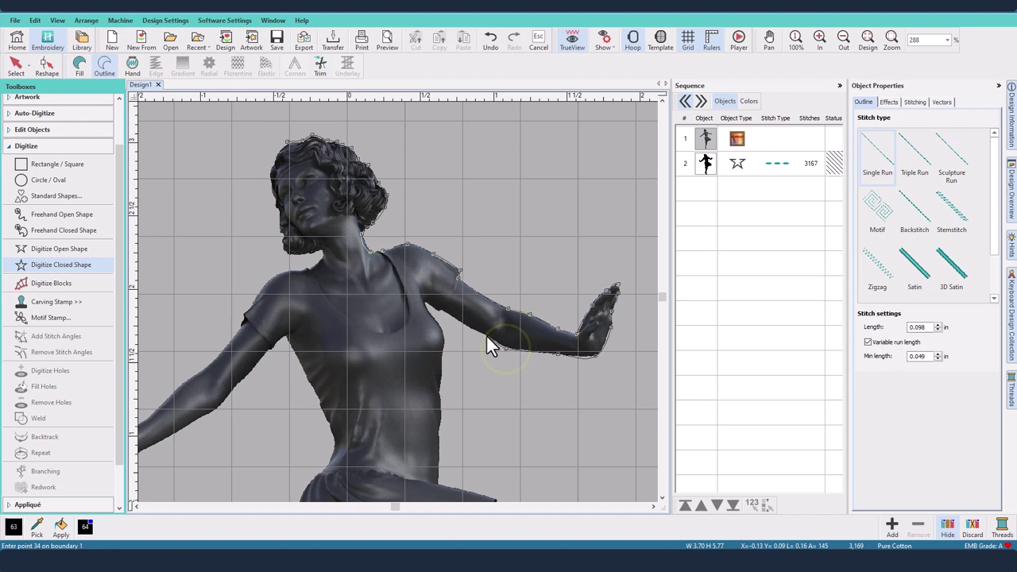
click(478, 332)
Step: Remove misplaced points and retrace the underside of the forearm to the underarm
key(BackSpace)
key(BackSpace)
key(BackSpace)
key(BackSpace)
click(596, 354)
click(566, 356)
click(522, 350)
click(500, 345)
click(479, 332)
click(441, 309)
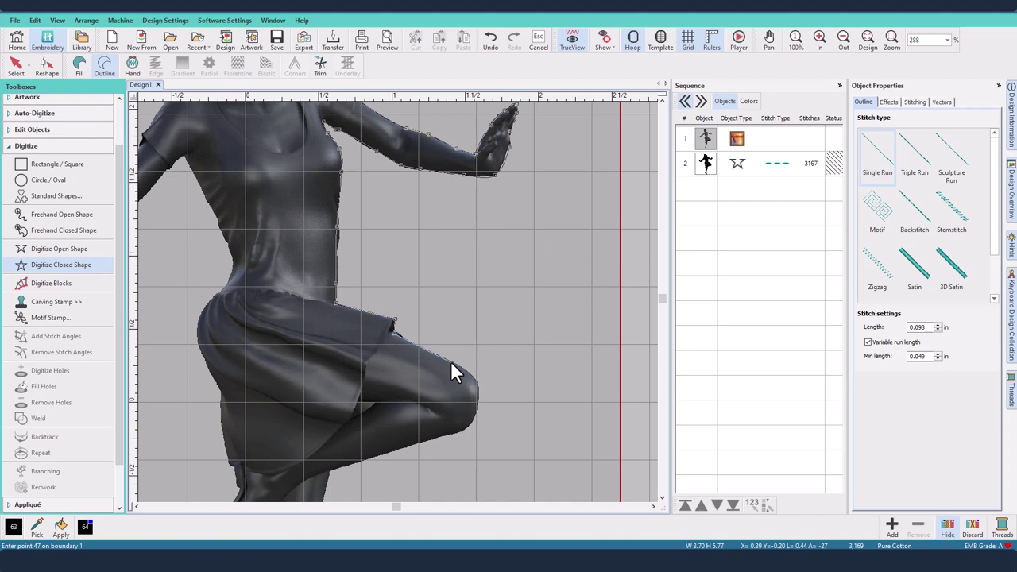
Step: Trace the outline down the shin, around the shoe sole, and up the back of the calf
click(329, 480)
click(332, 481)
click(336, 485)
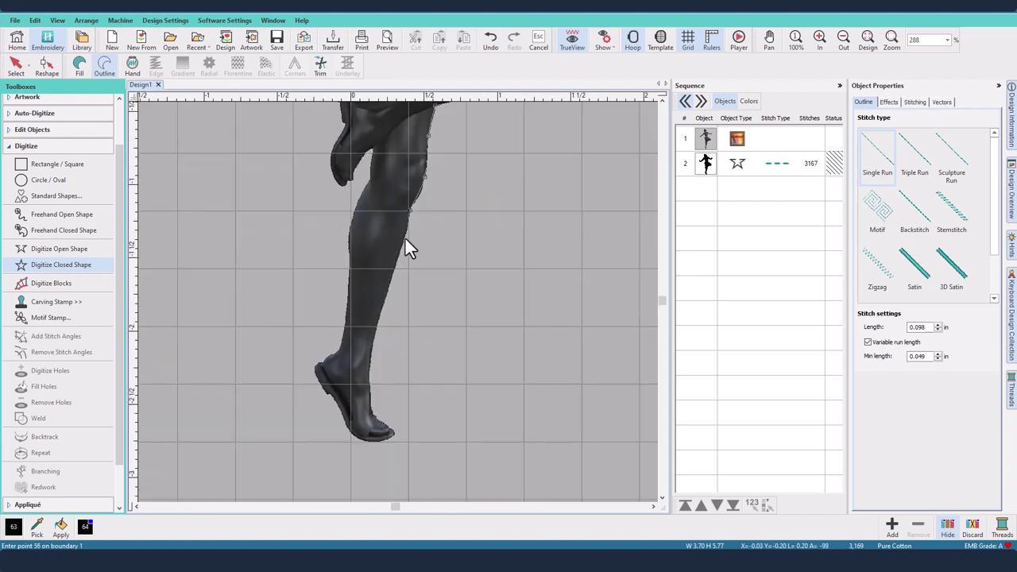
click(418, 195)
click(407, 230)
click(378, 323)
click(368, 373)
click(373, 416)
click(359, 439)
click(345, 423)
click(332, 400)
click(323, 362)
click(349, 285)
click(353, 236)
click(365, 197)
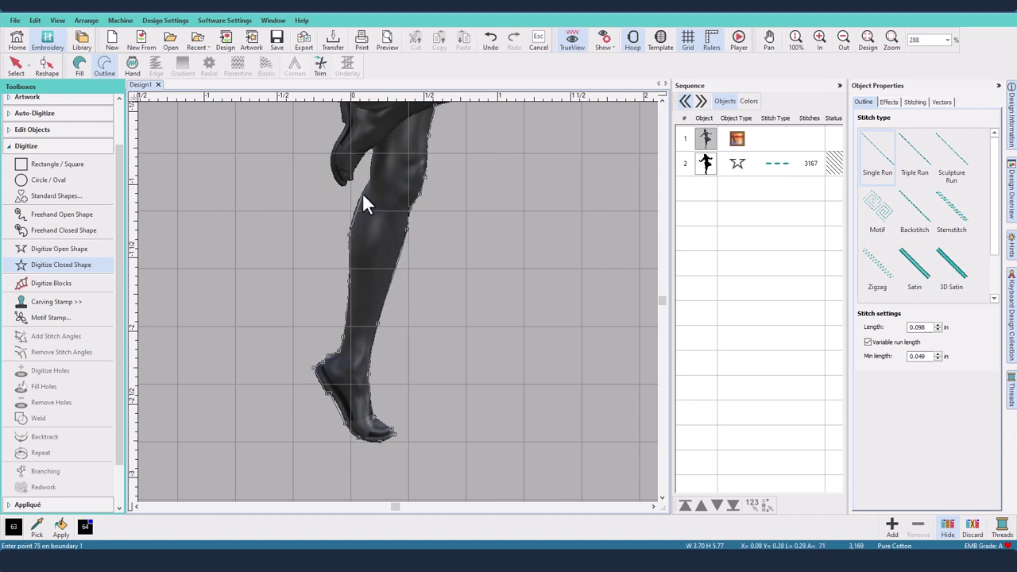
click(345, 186)
click(331, 161)
click(345, 130)
click(367, 183)
Step: Trace the outline along the thigh, hip, waist and torso, then down the outstretched arm to the hand
click(385, 262)
click(393, 212)
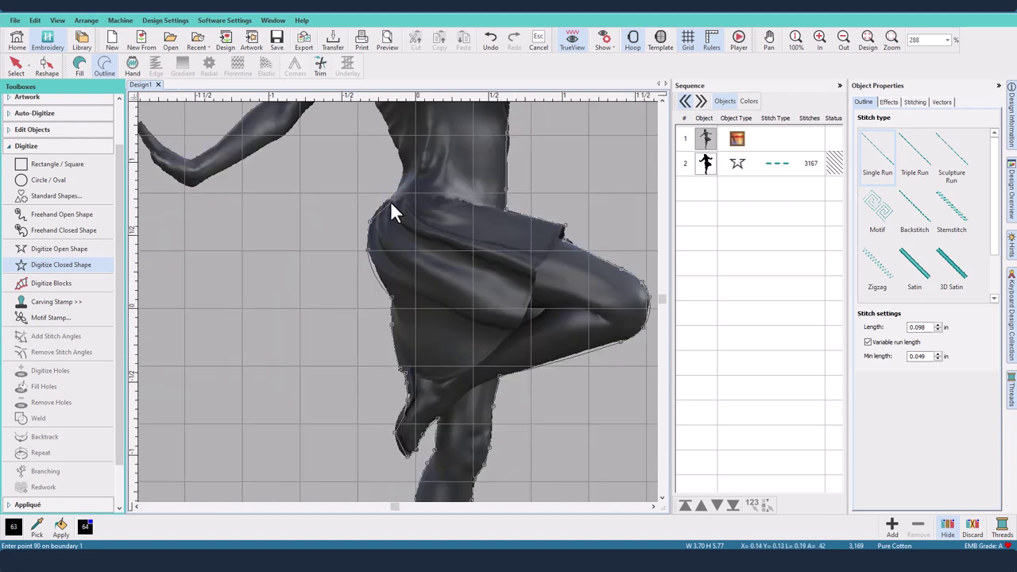
click(397, 413)
click(397, 388)
click(377, 347)
click(374, 317)
click(408, 257)
click(390, 205)
click(360, 153)
click(311, 205)
click(247, 253)
click(200, 277)
click(164, 254)
Step: Trace around the fingertips, up the arm, shoulder, neck and head, then close the shape
key(c)
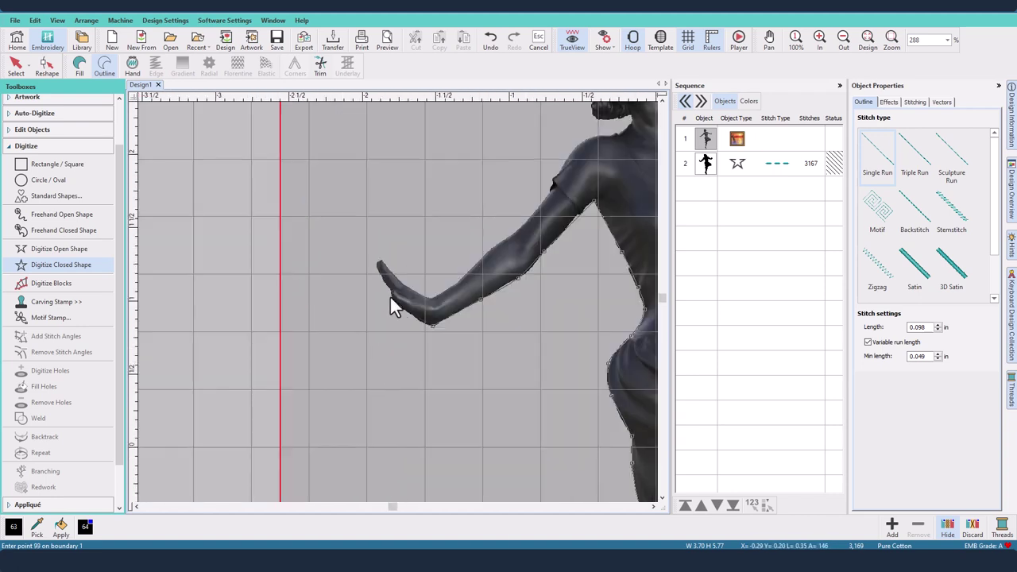
click(381, 260)
click(403, 284)
click(480, 256)
click(515, 233)
click(548, 208)
click(576, 177)
click(597, 136)
key(c)
click(485, 222)
click(475, 184)
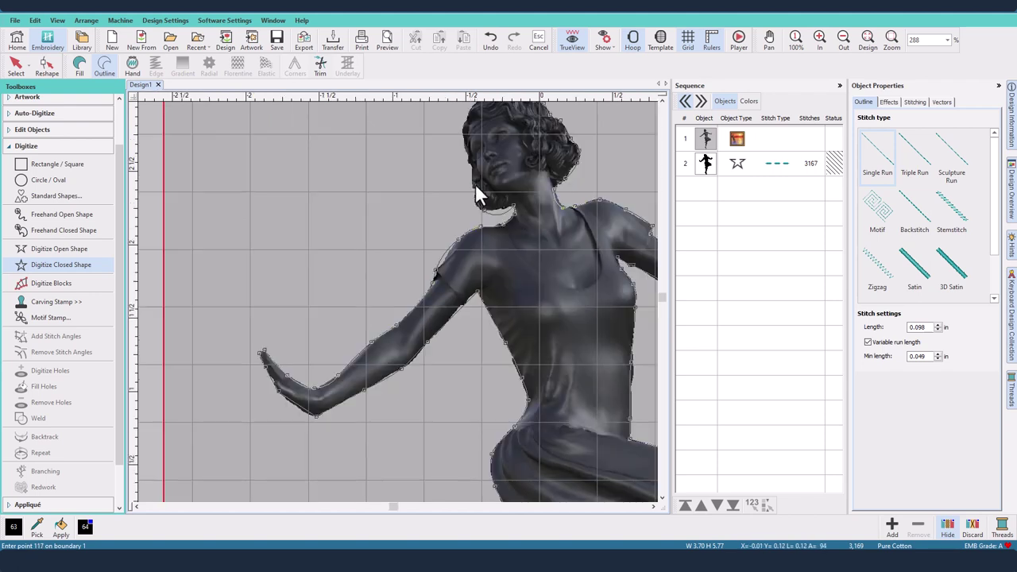
click(475, 179)
click(470, 159)
key(c)
click(436, 255)
click(434, 227)
click(437, 194)
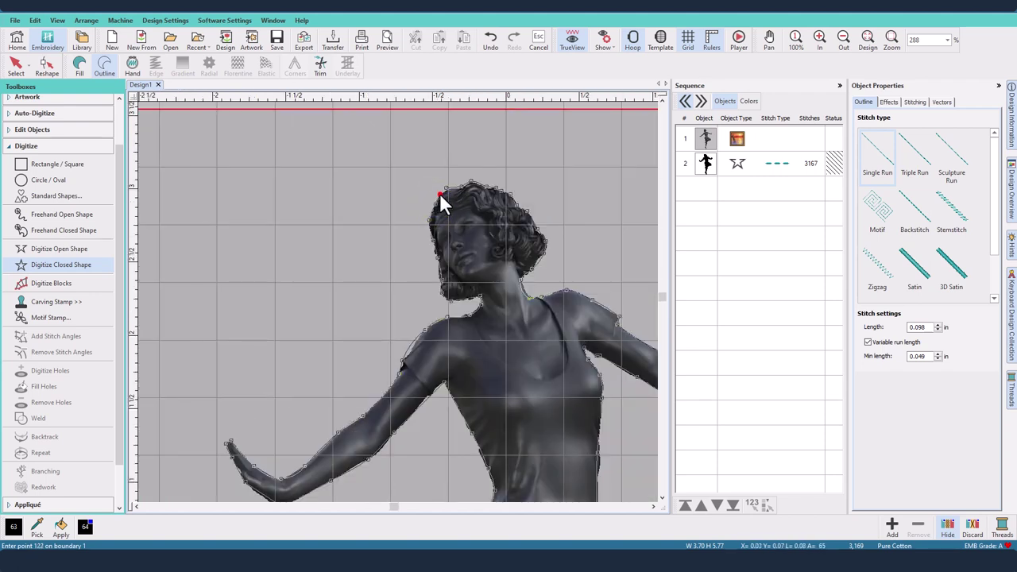
click(440, 193)
key(Return)
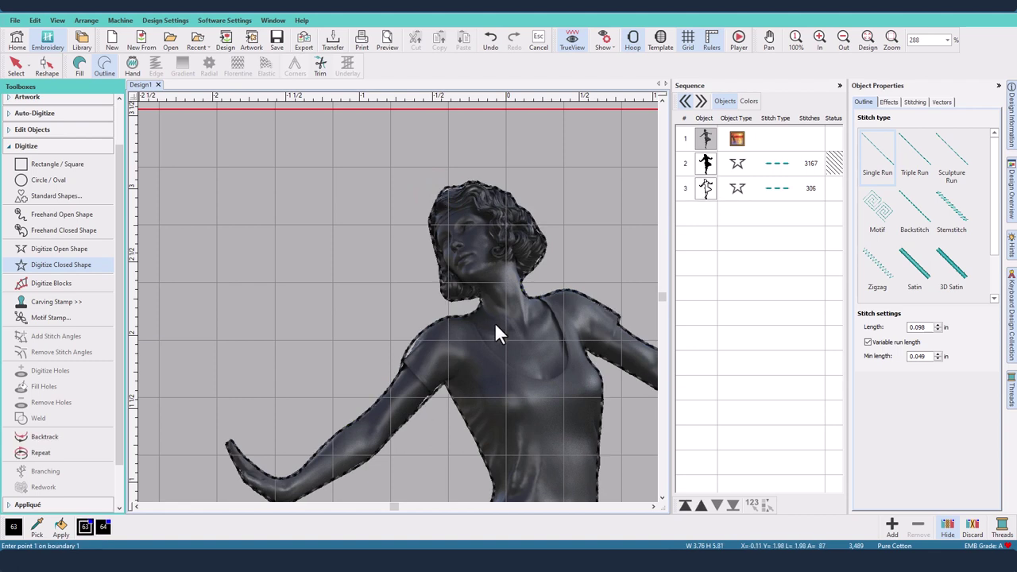
Step: Centre the dancer outline in the hoop, hide the reference photo, and reselect the outline
click(19, 71)
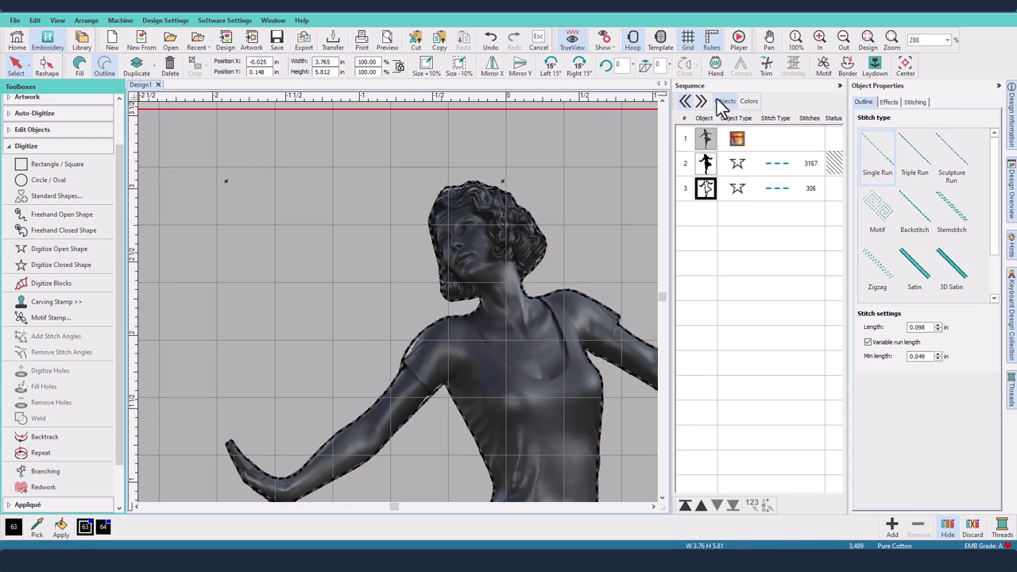
click(906, 66)
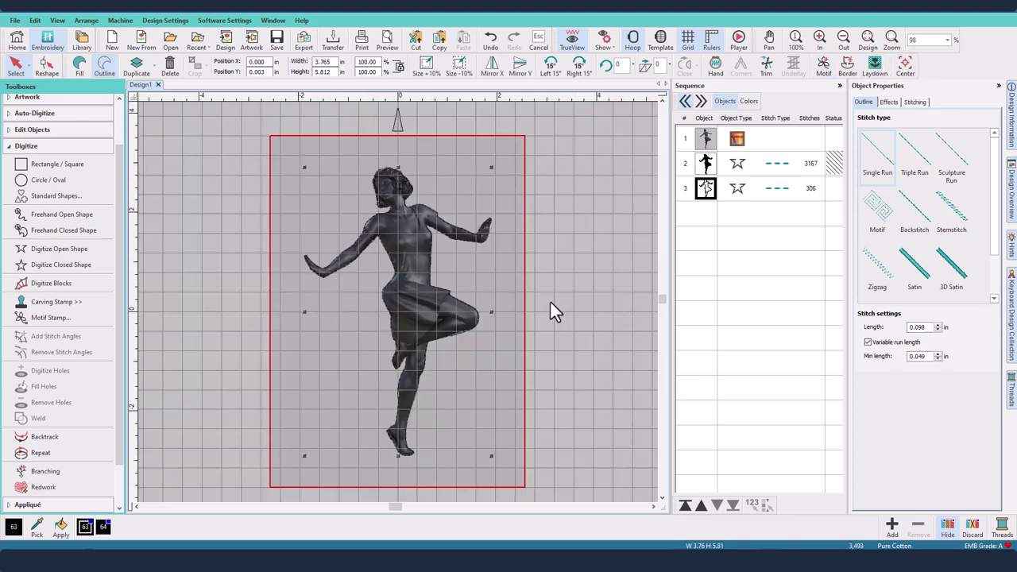
right_click(708, 143)
click(737, 344)
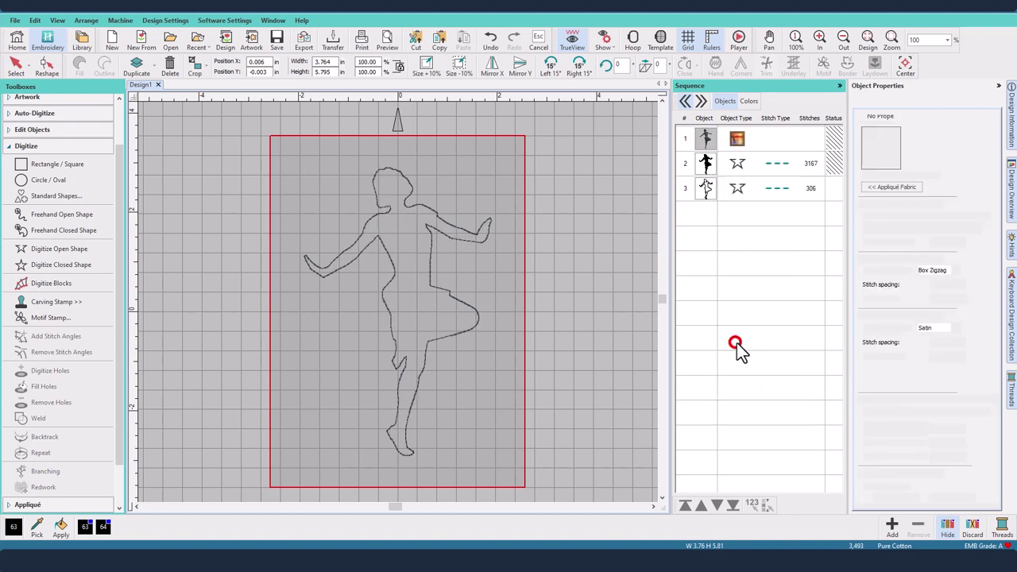
click(450, 230)
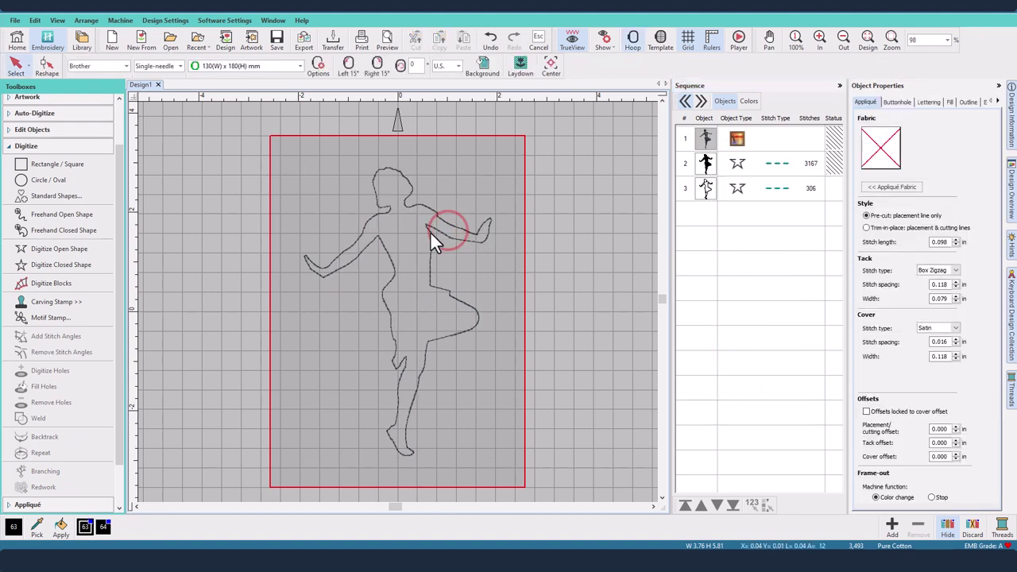
click(430, 230)
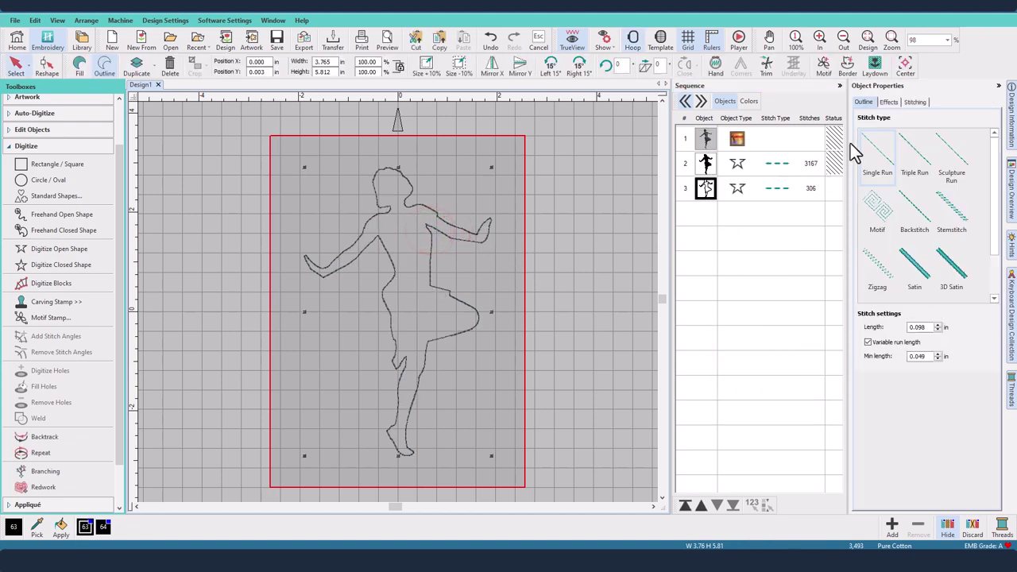
Step: Turn on the Hand stitch effect for the outline with randomness 2 and variant 3
click(889, 104)
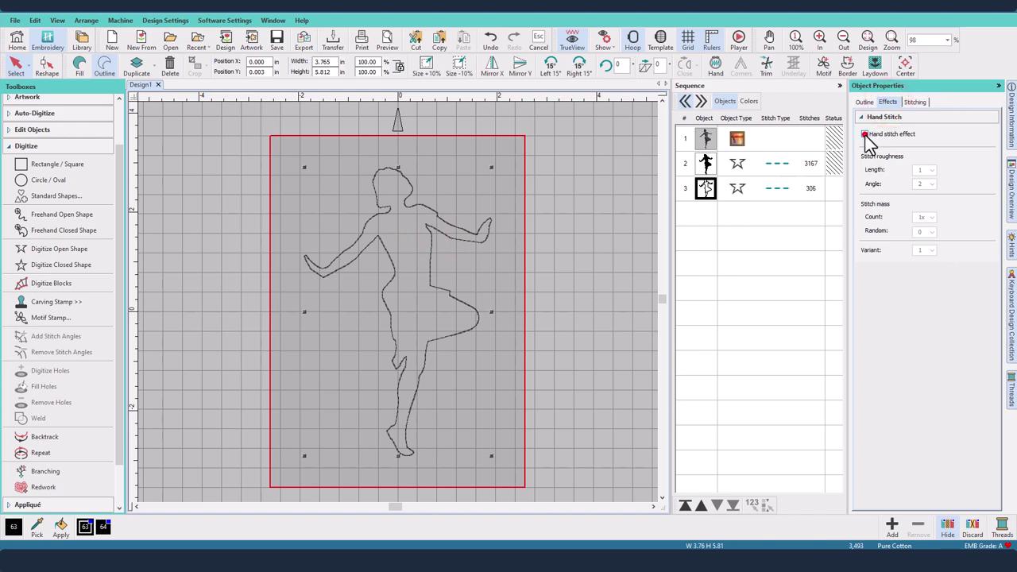
click(866, 135)
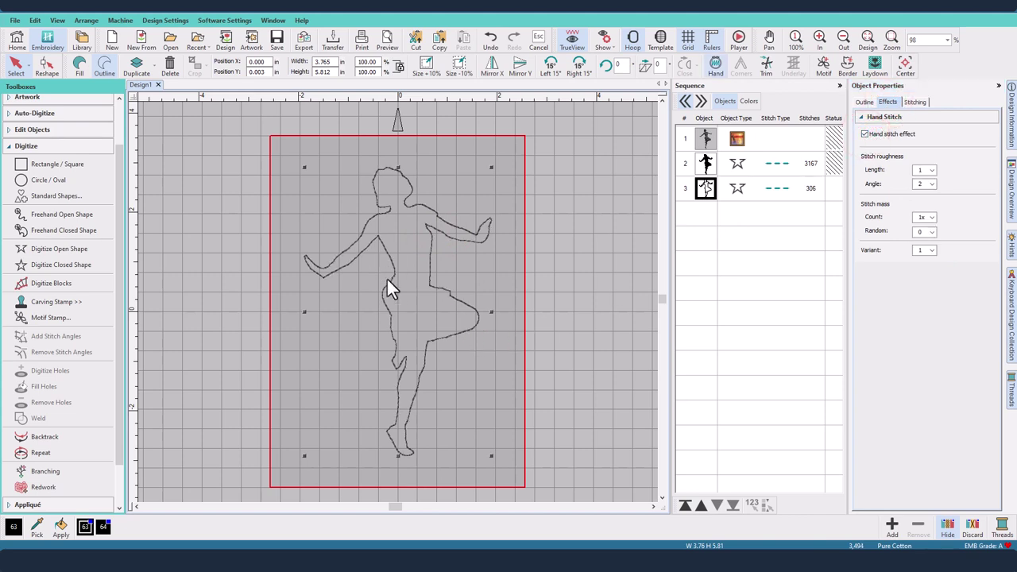
click(932, 217)
click(930, 232)
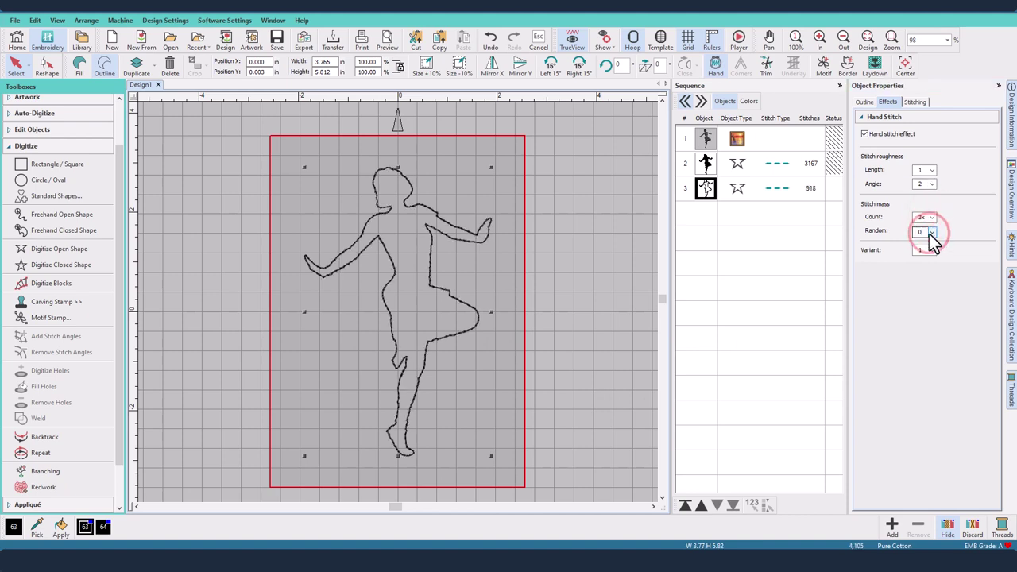
click(933, 217)
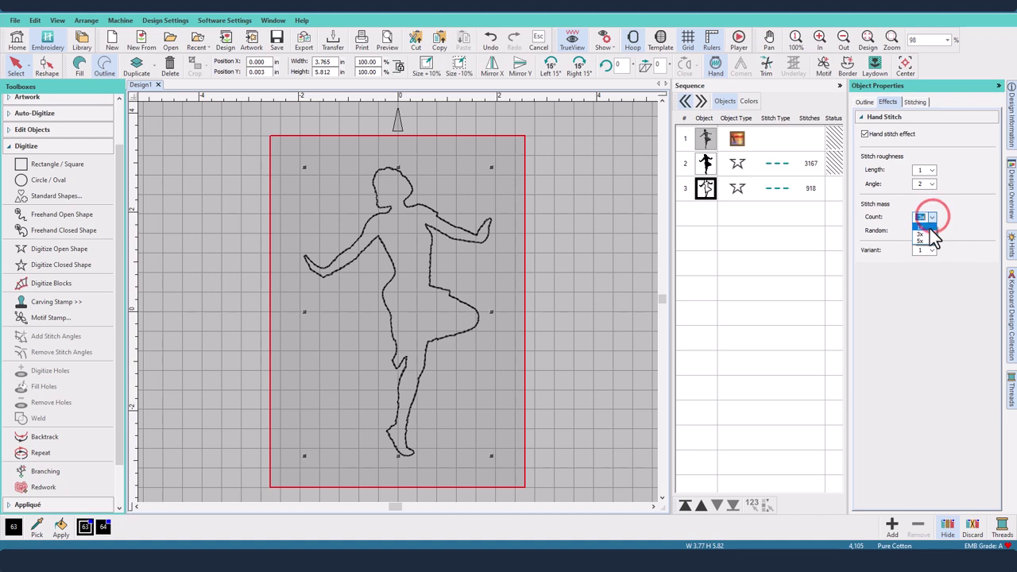
click(930, 230)
click(931, 233)
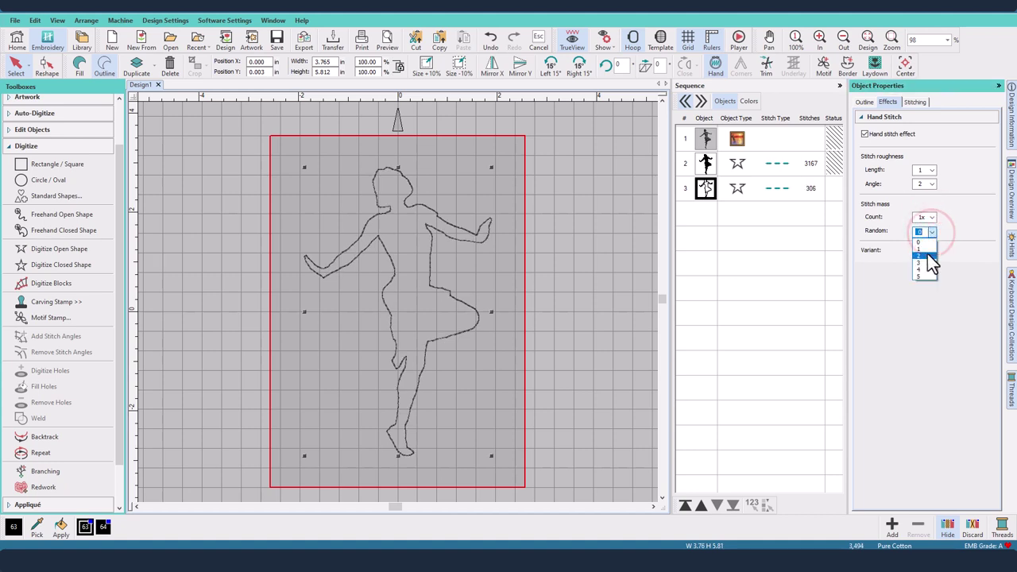
click(928, 253)
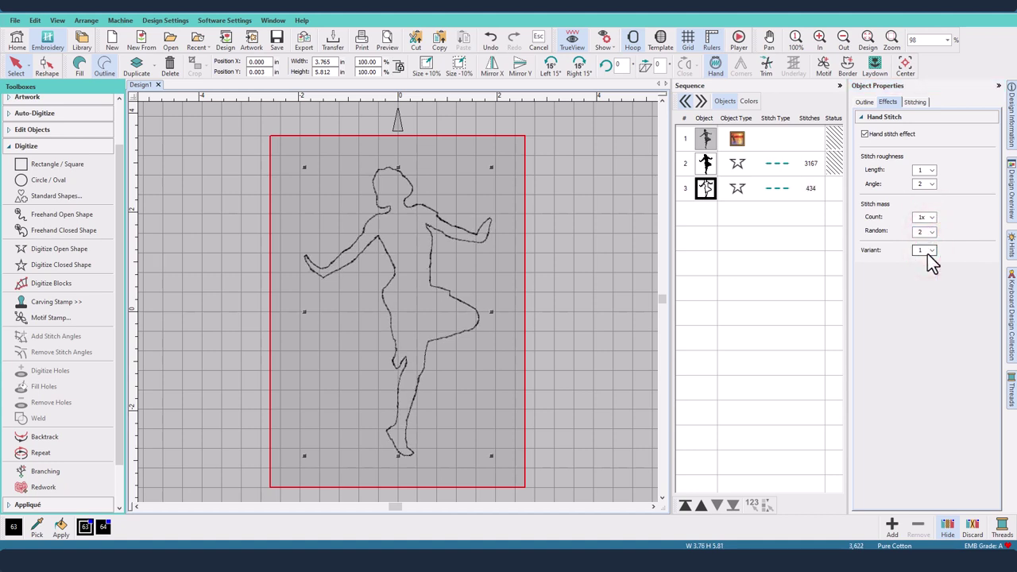
click(932, 251)
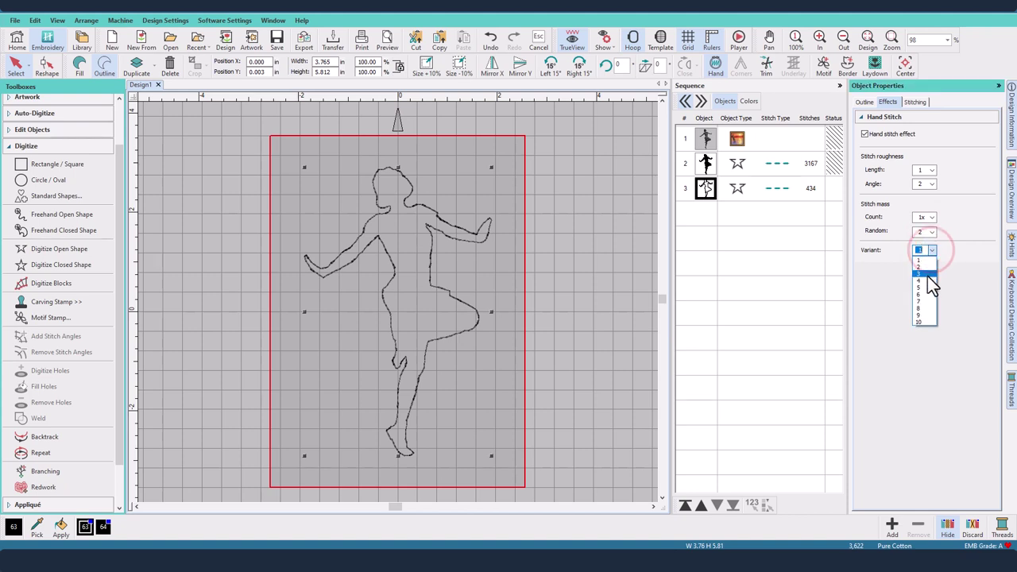
click(927, 276)
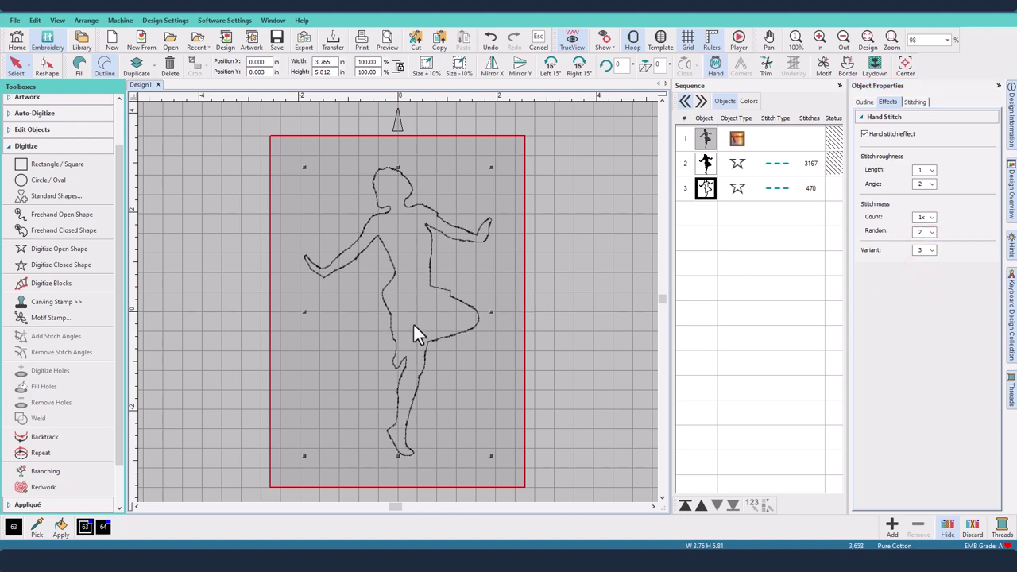
Step: Unhide the Reef stitched dancer and select the hand-stitched outline
right_click(706, 168)
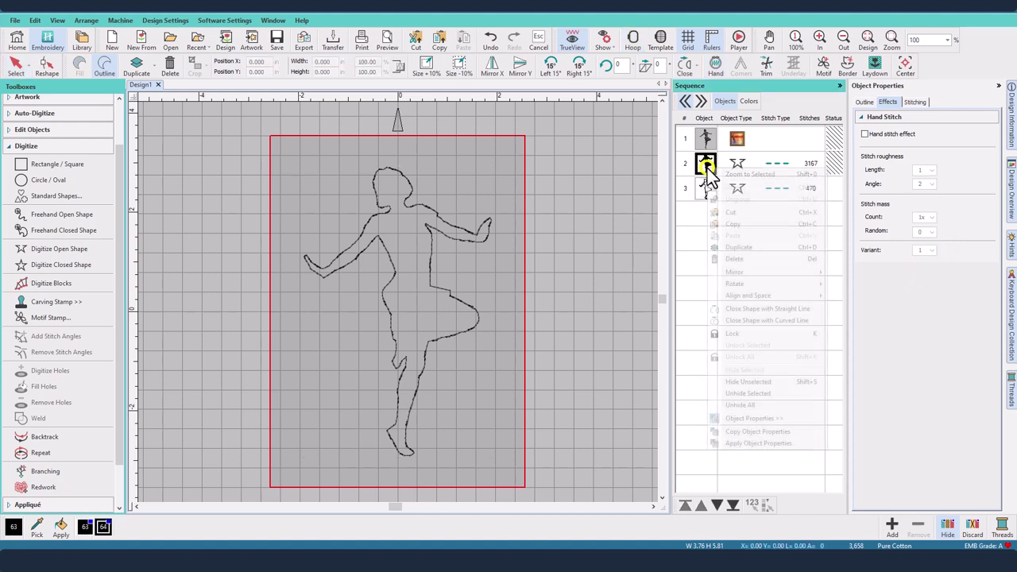
click(736, 393)
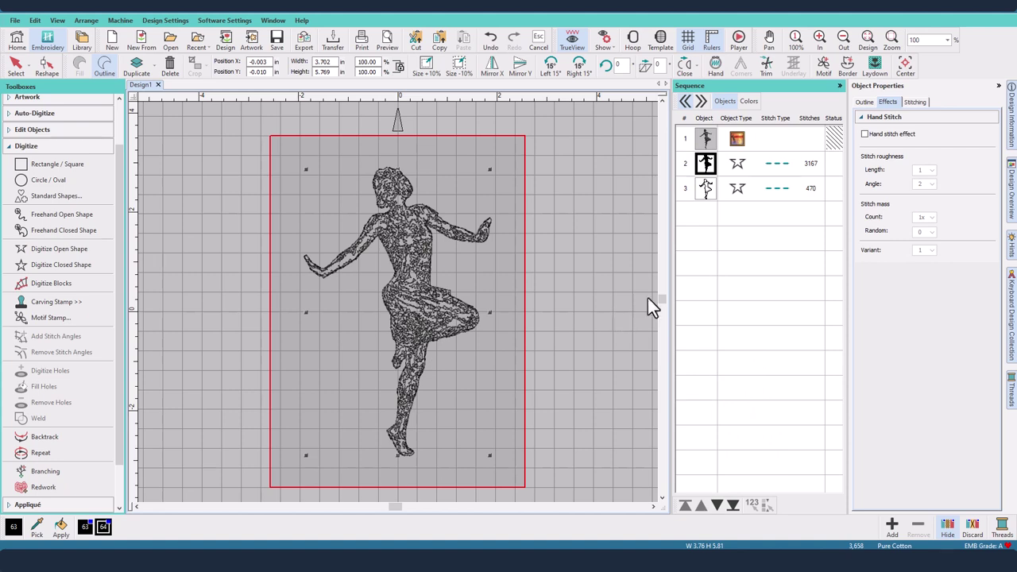
click(711, 191)
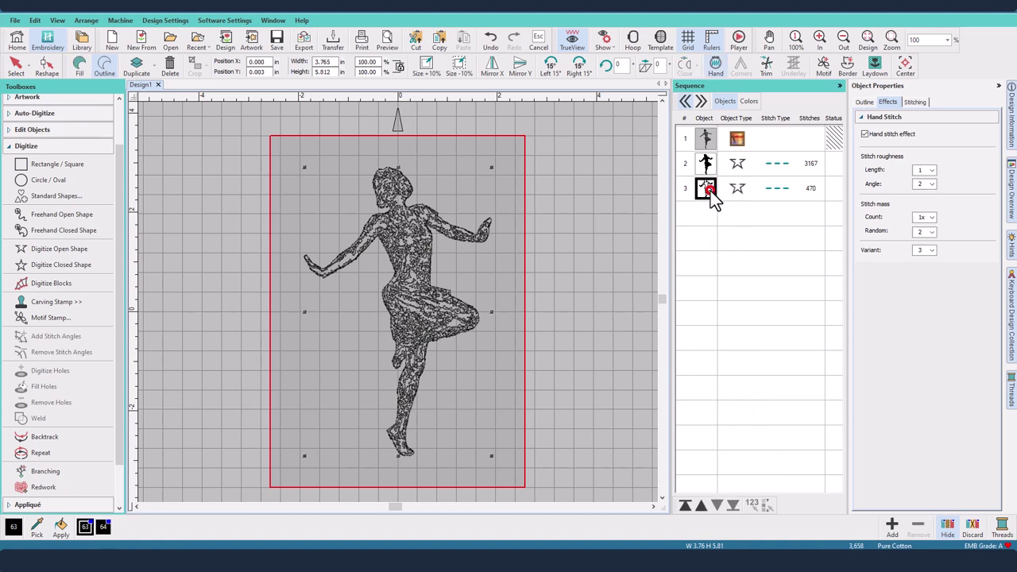
Step: Convert the hand-stitched outline to an appliqué and select the new appliqué object
click(45, 146)
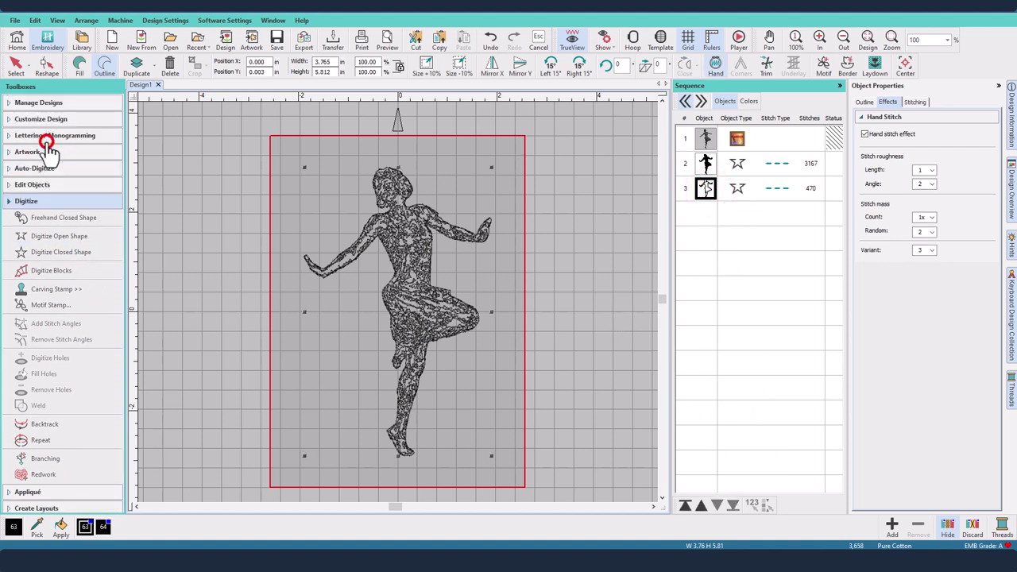
click(46, 219)
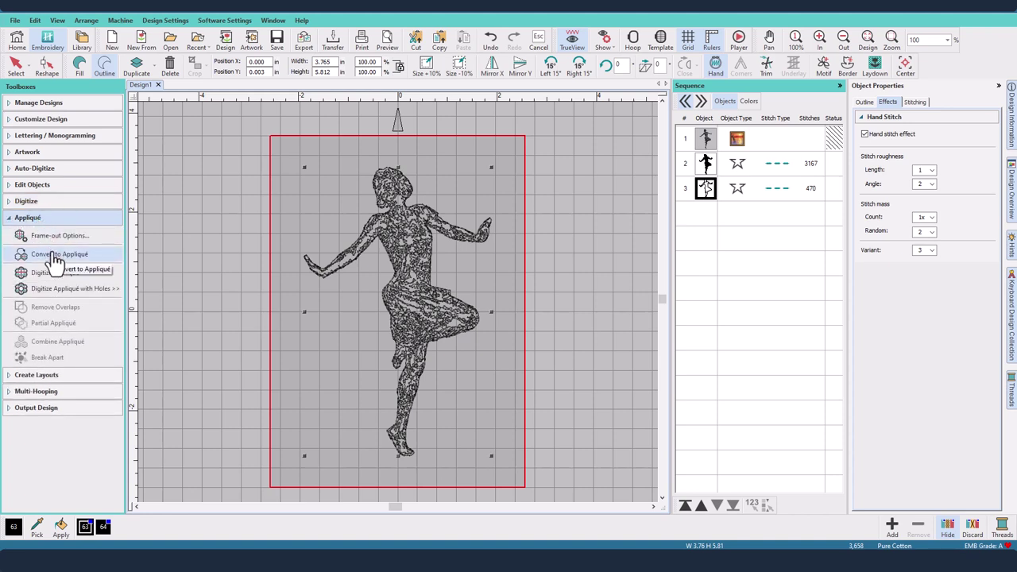
click(56, 255)
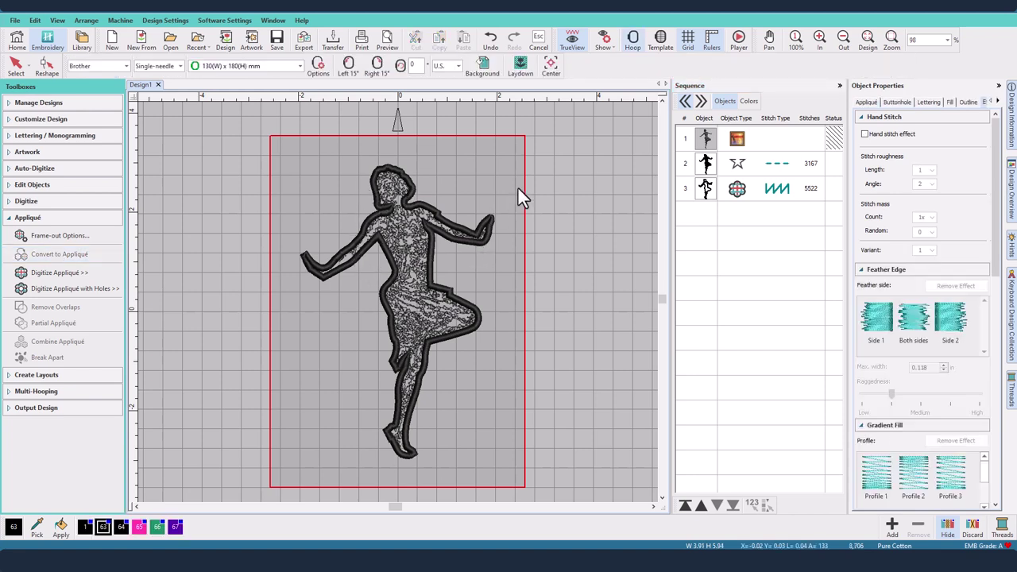
click(705, 191)
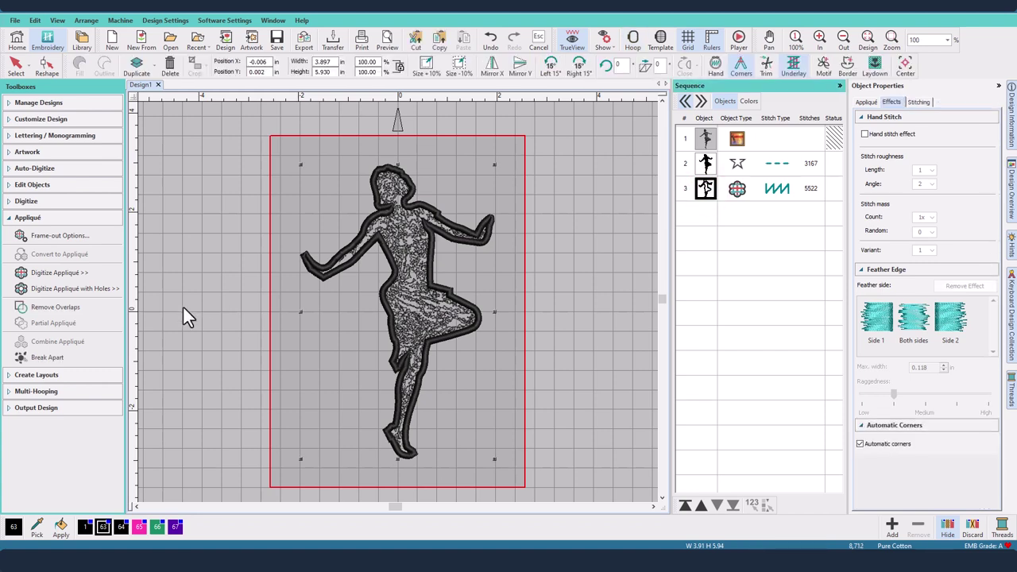
Step: Break the appliqué apart and delete the zigzag cover and leftover empty objects
click(61, 357)
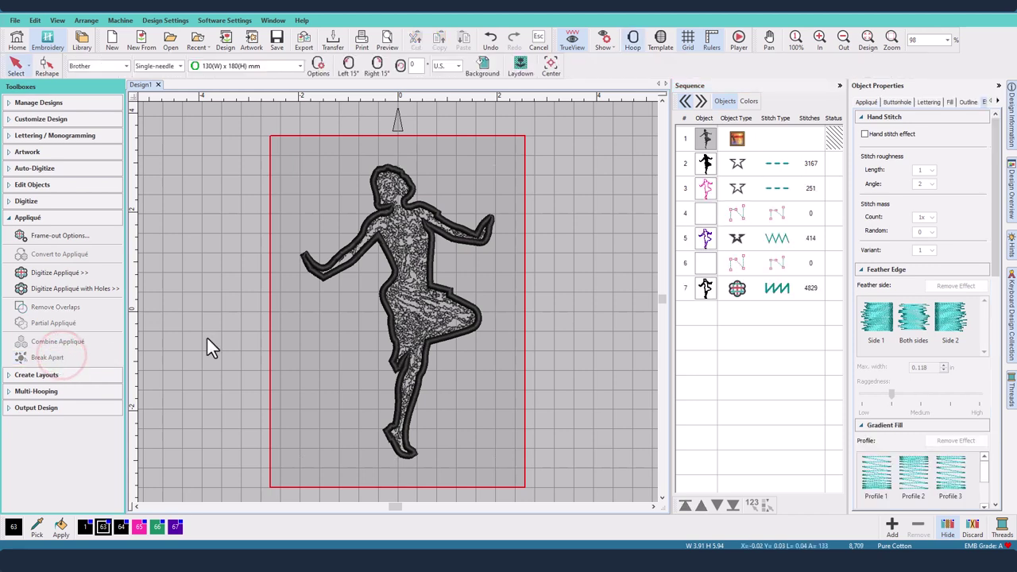
click(706, 290)
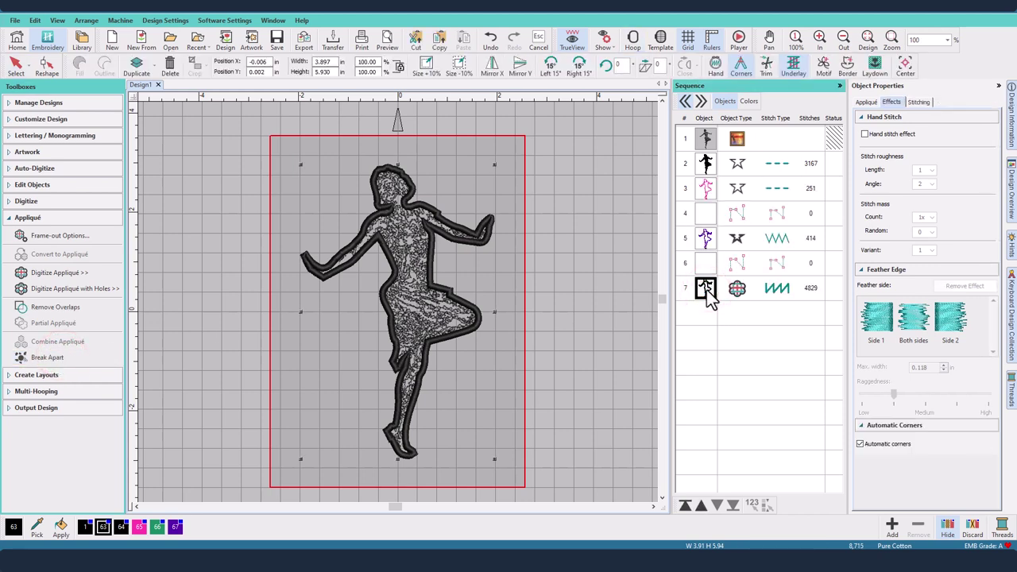
key(Delete)
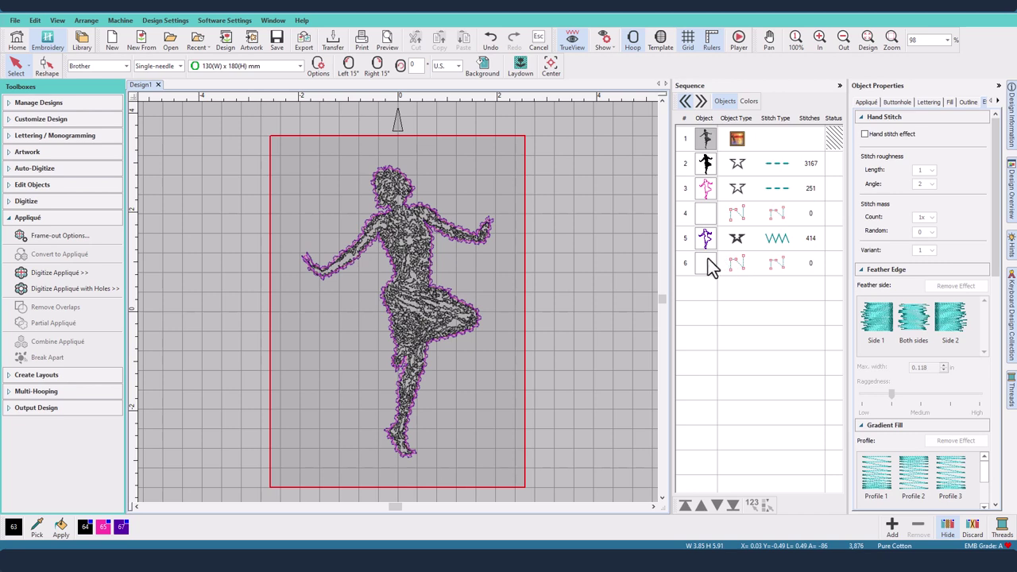
click(707, 263)
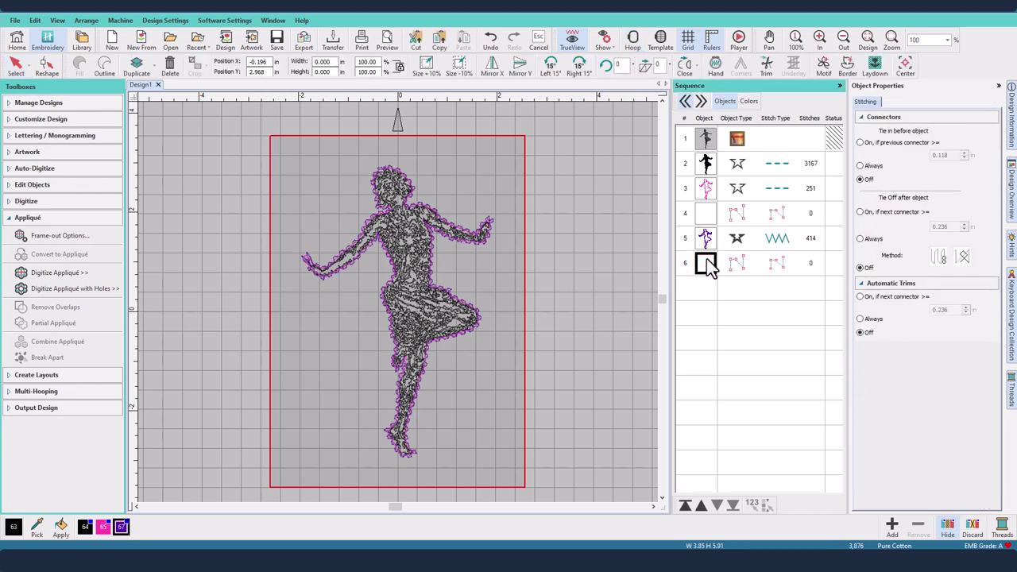
click(707, 240)
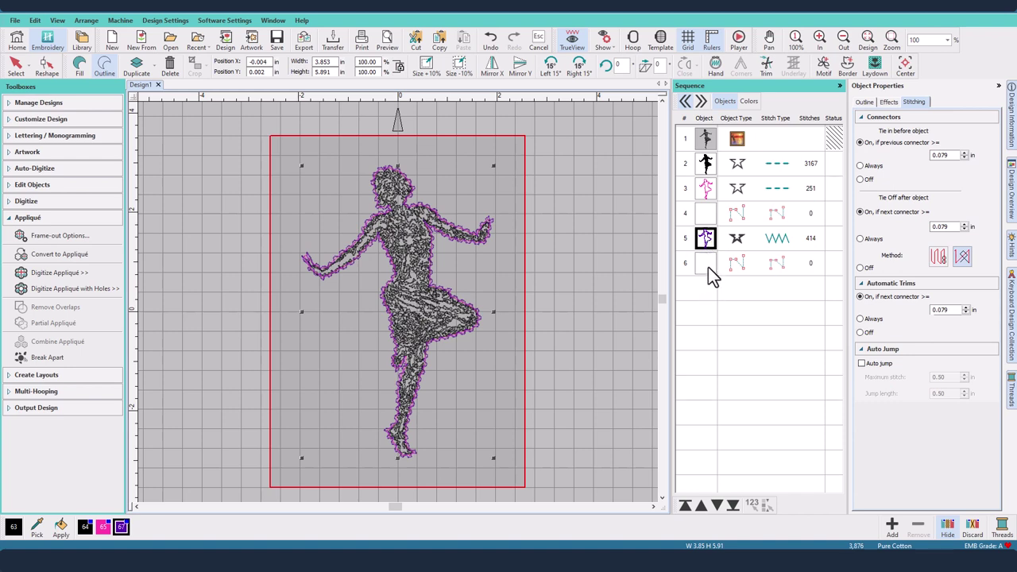
key(Delete)
click(709, 248)
key(Delete)
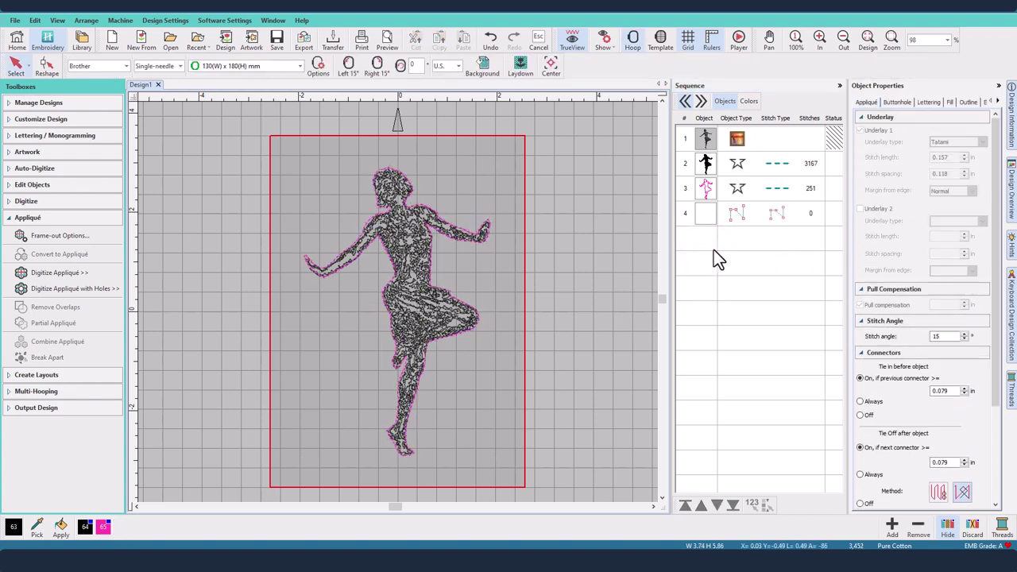
Step: Recolour the pink dancer outline to dark thread 64
click(706, 193)
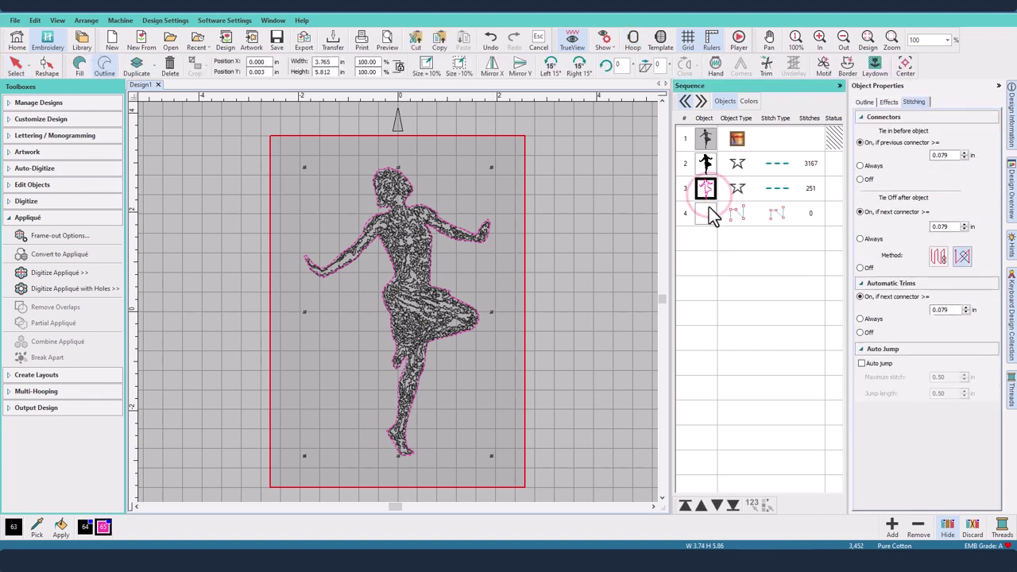
click(708, 215)
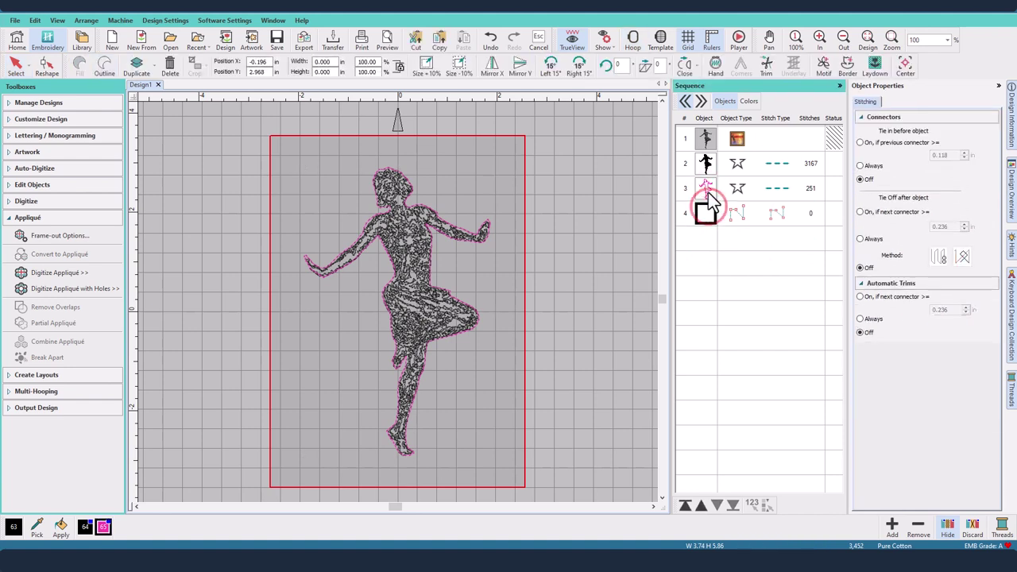
click(707, 192)
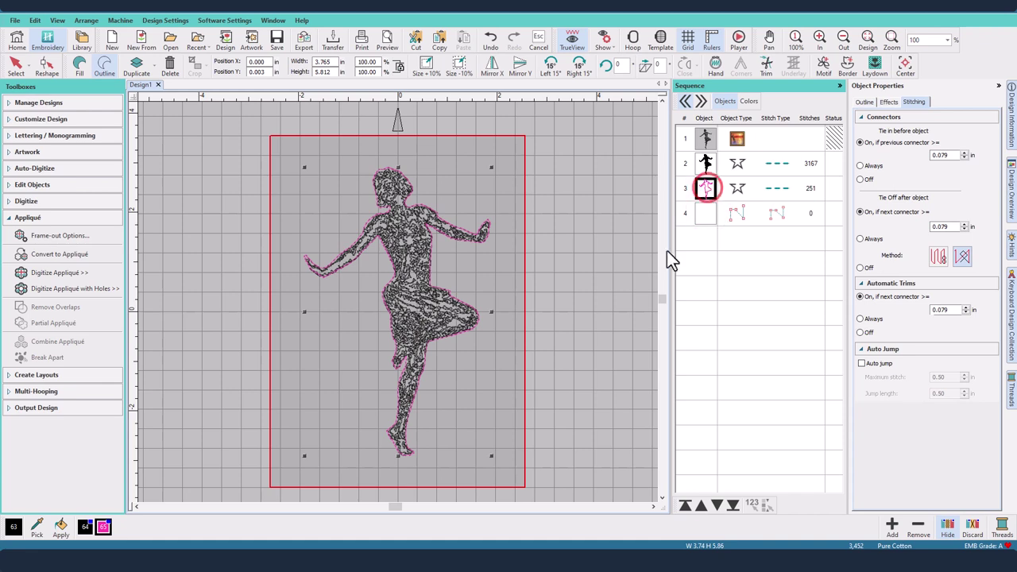
click(88, 525)
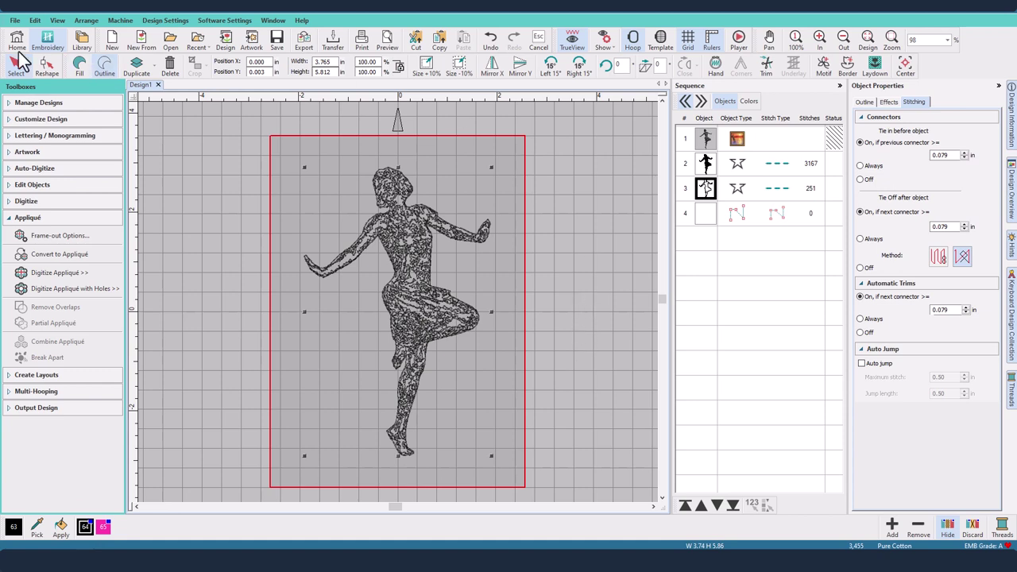
click(14, 20)
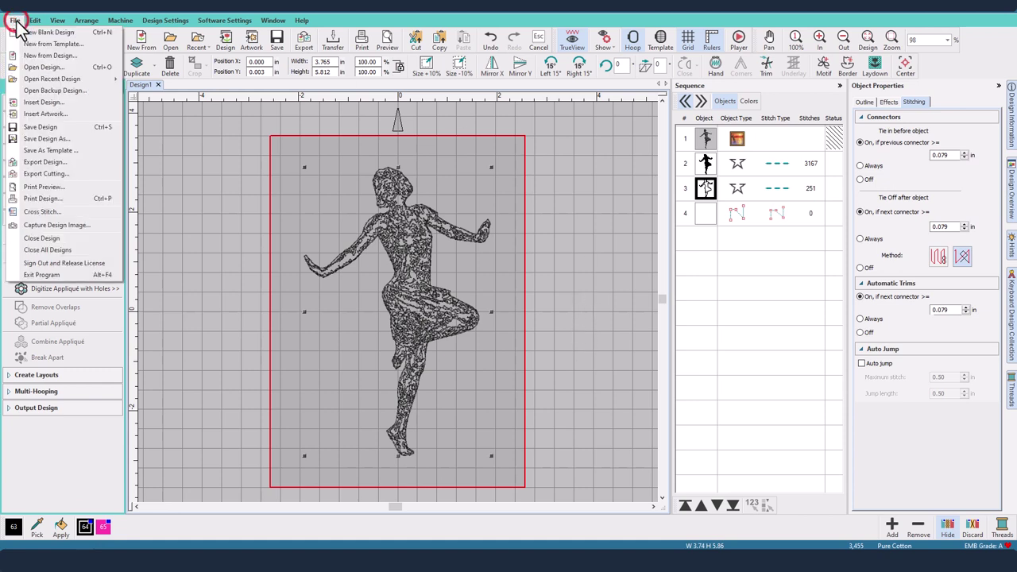
click(49, 173)
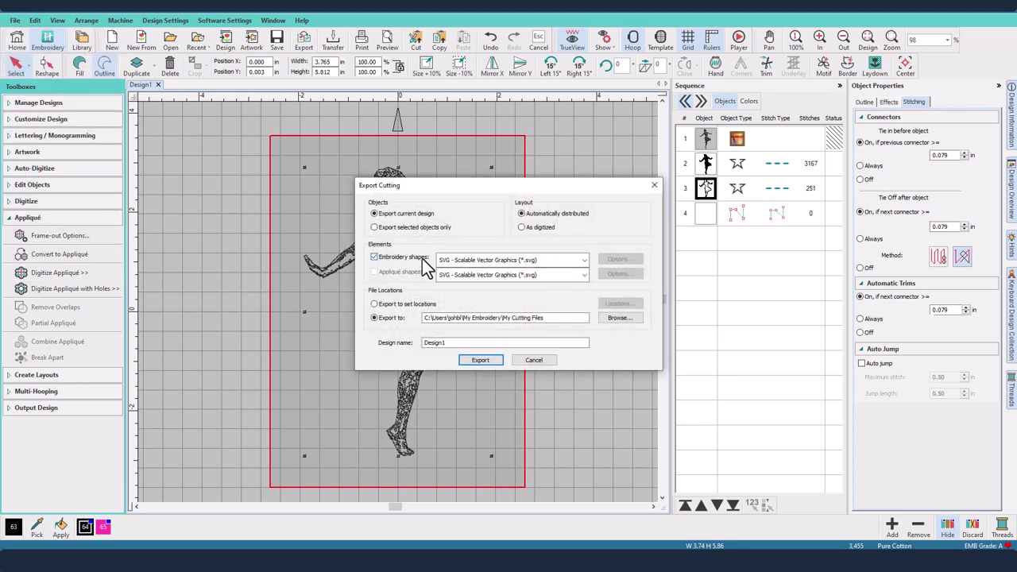
click(420, 229)
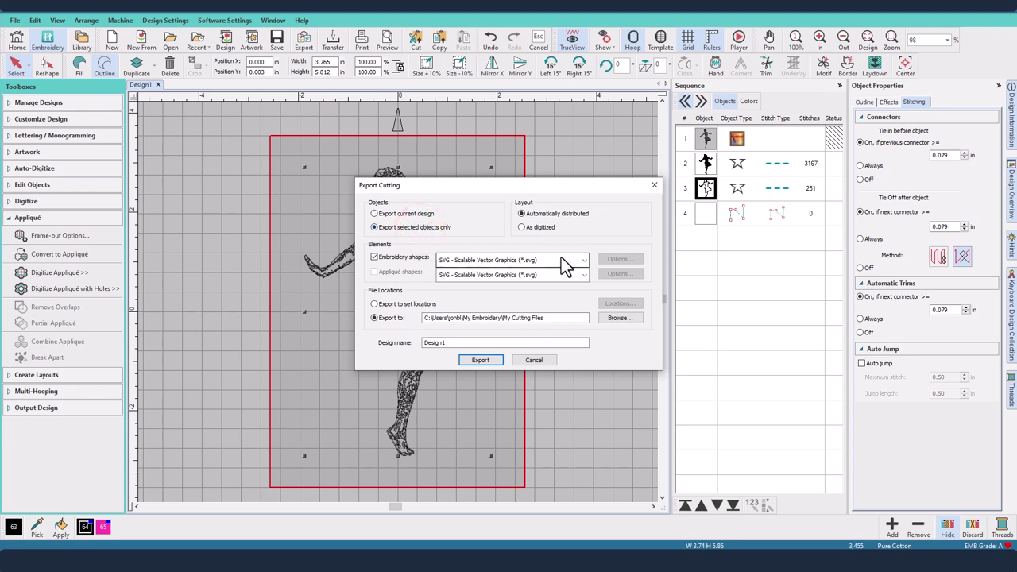
click(549, 362)
Step: Deselect everything, begin an Export Design with Brother/Babylock/Deco (*.PES) format, then cancel it
click(550, 337)
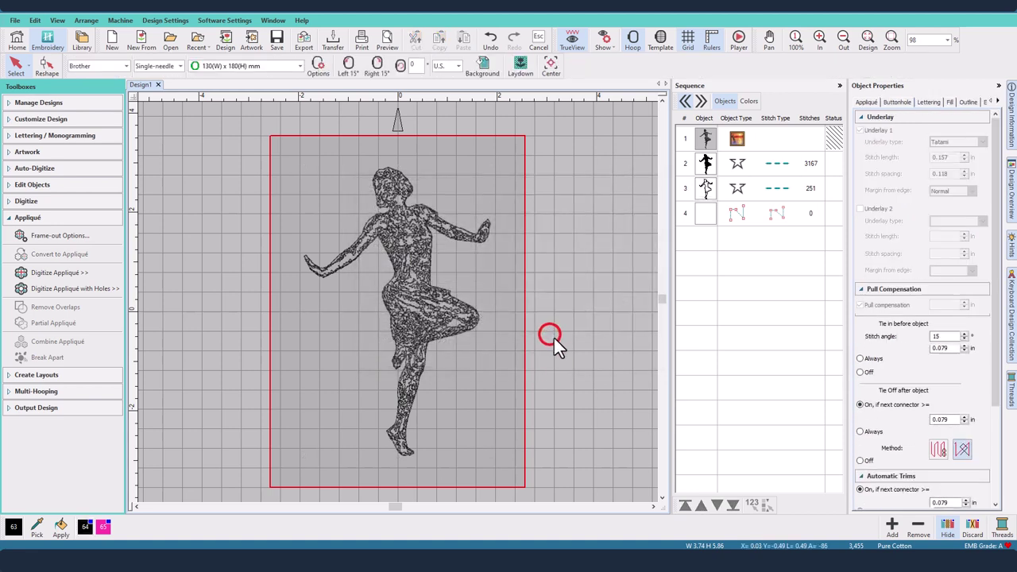
click(15, 20)
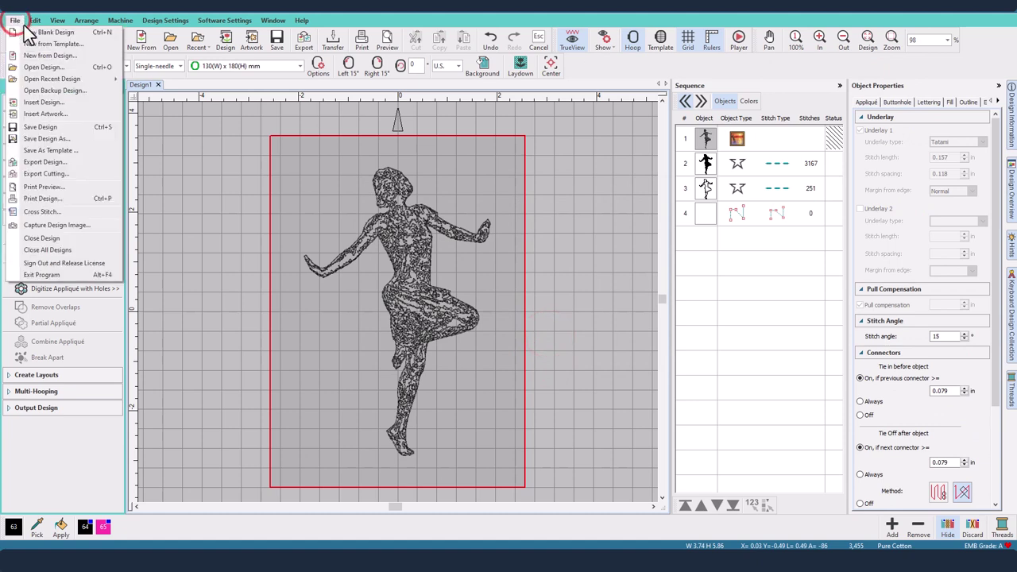
click(66, 161)
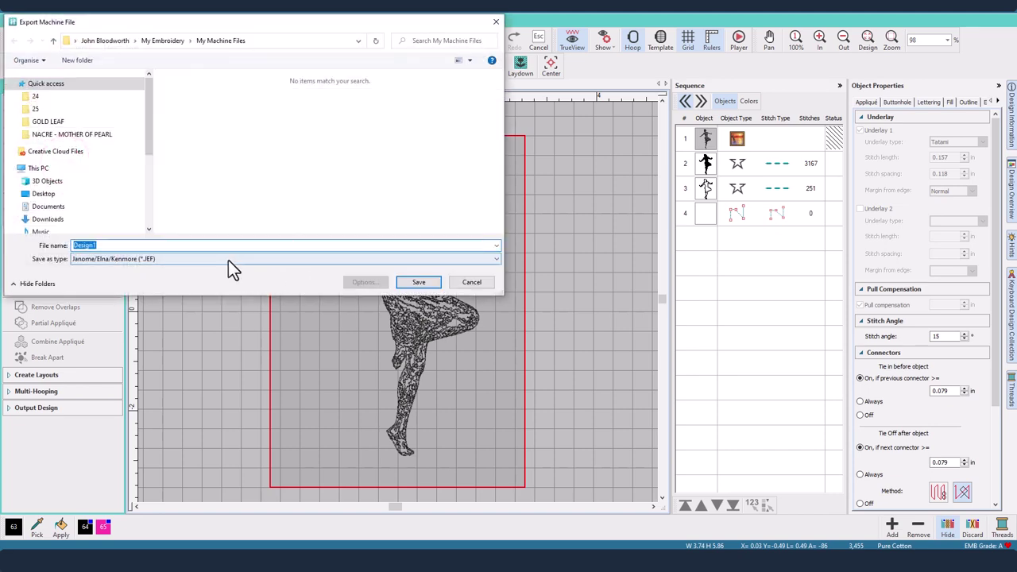
click(228, 260)
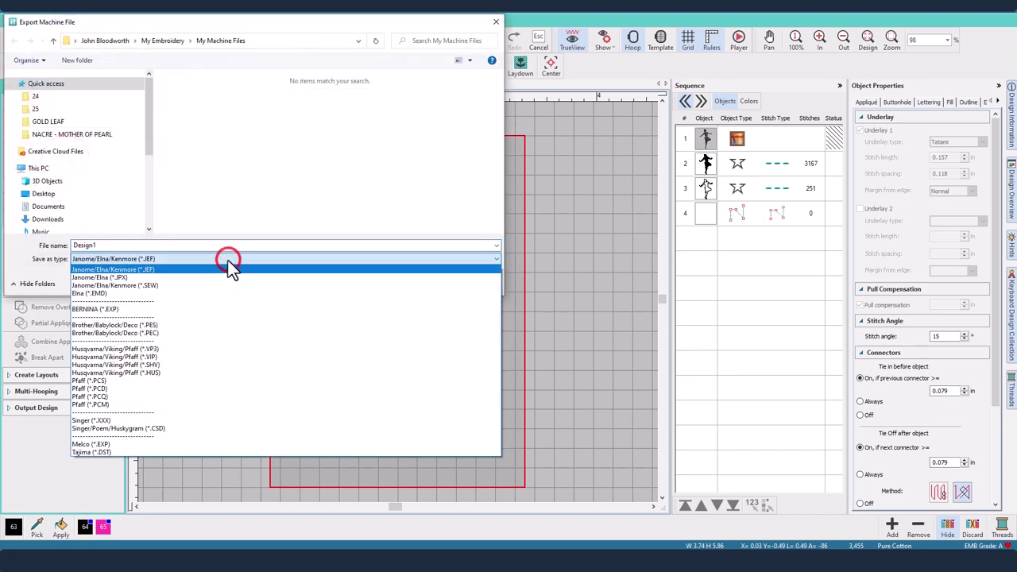
click(221, 326)
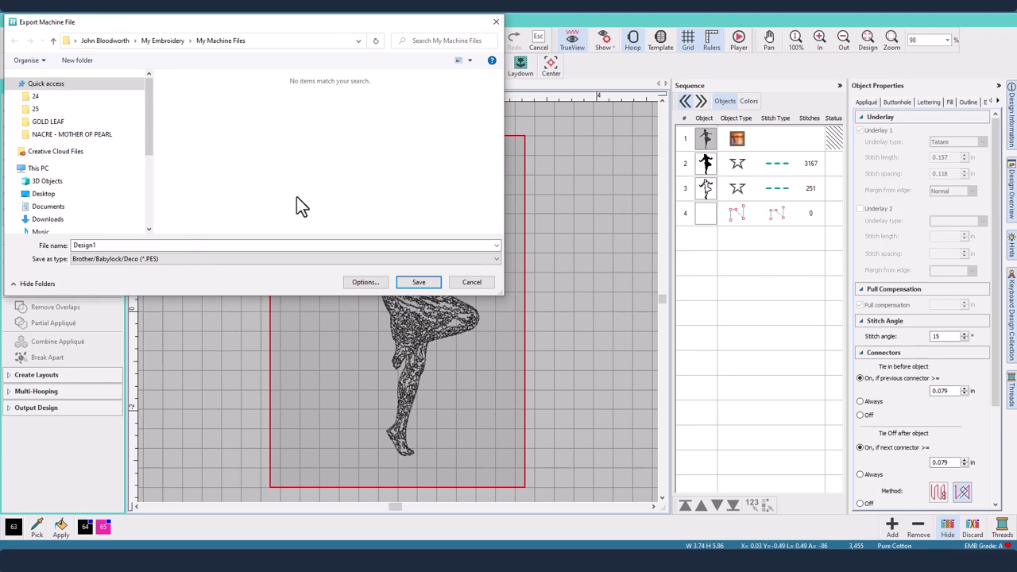
click(468, 285)
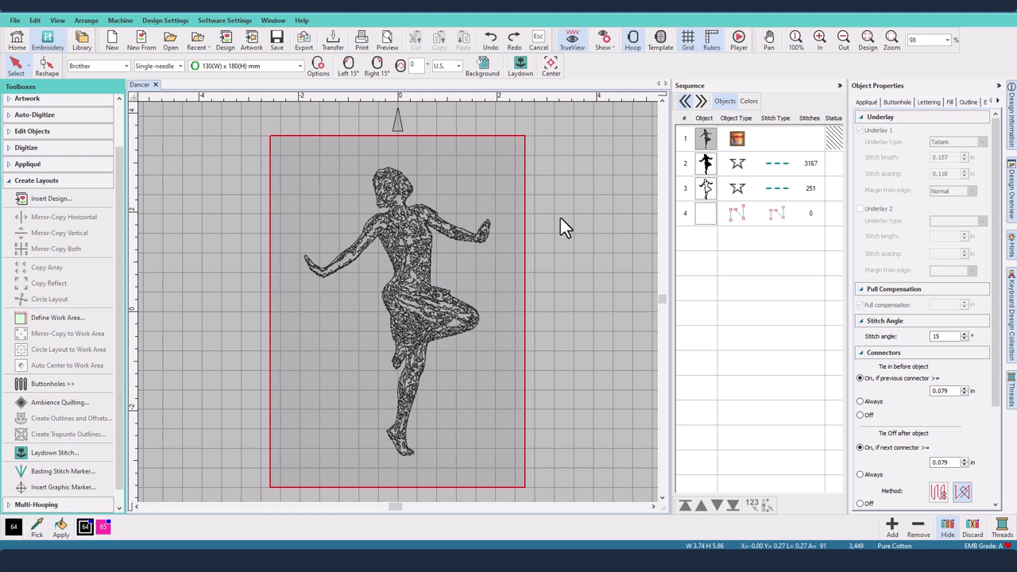
Step: Delete empty object 4 in Sequence and move the 251-stitch outline up one position
click(701, 216)
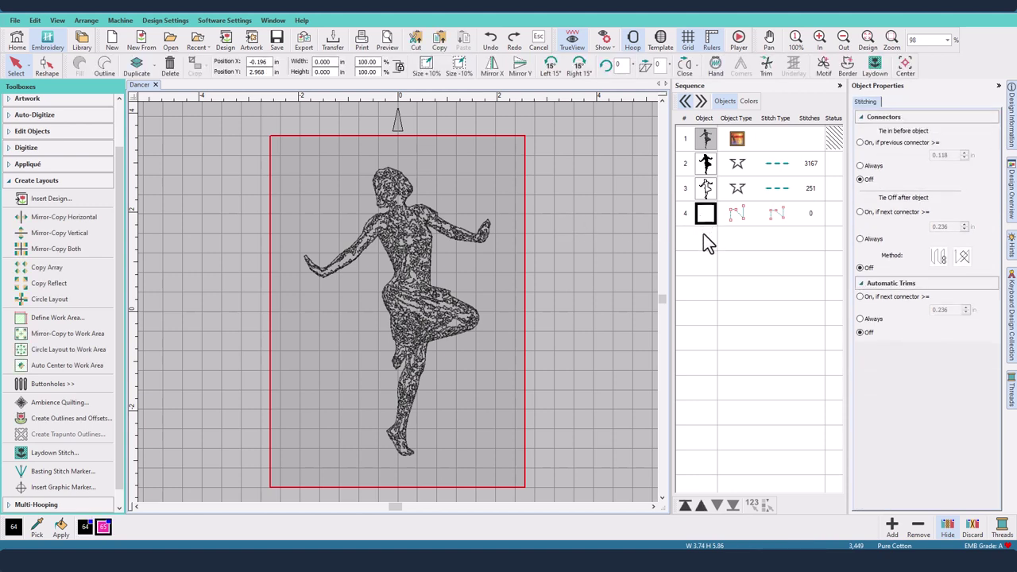
key(Delete)
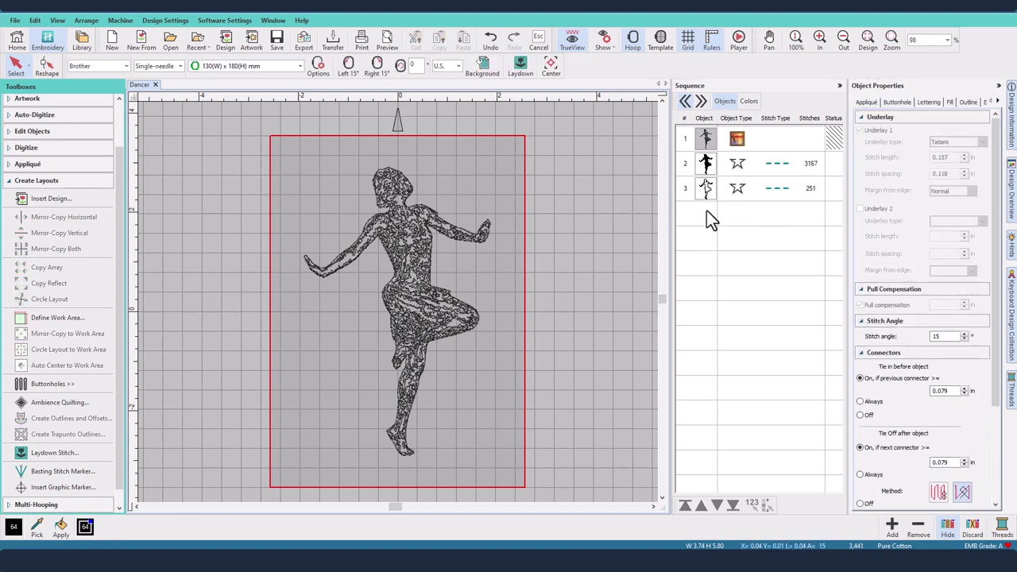
click(705, 191)
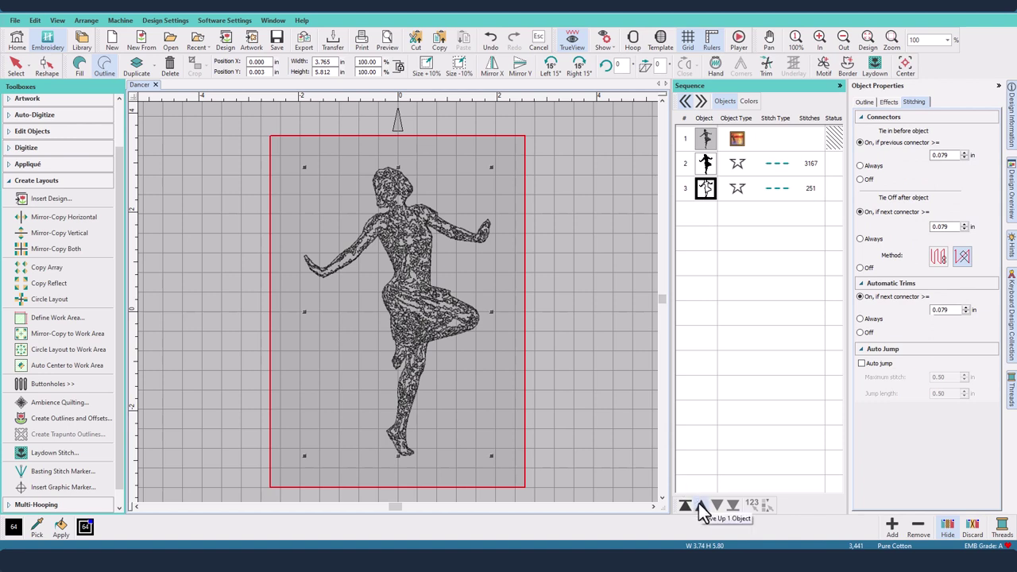
click(700, 505)
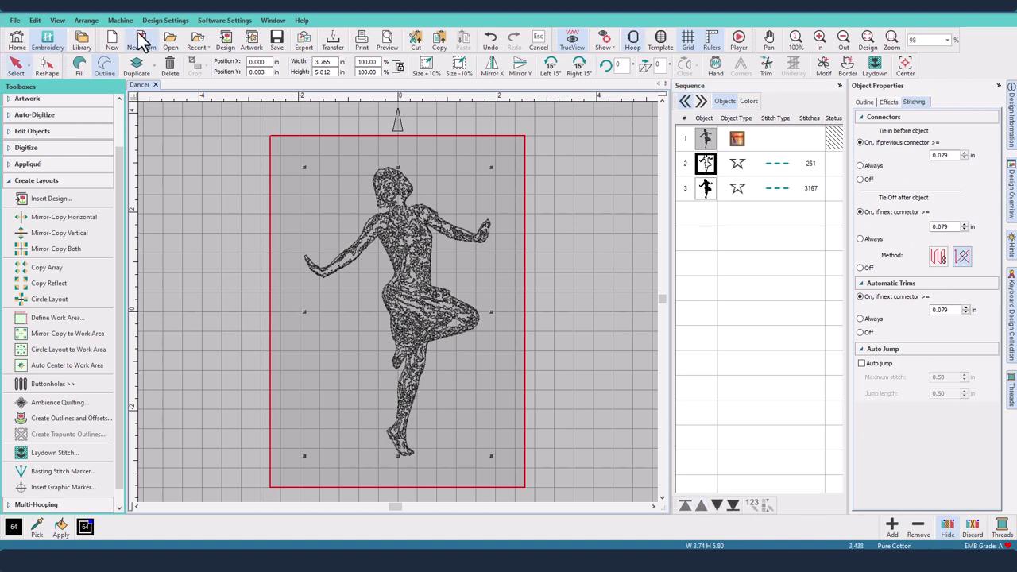
click(15, 21)
click(18, 22)
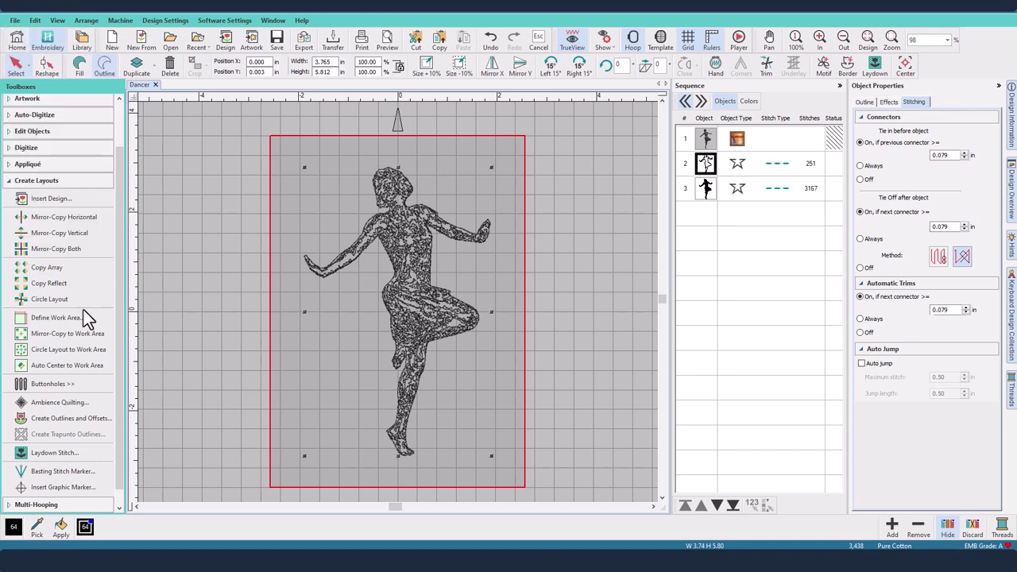
Step: Add a -0.063 in single-run offset outline, then delete the old 251-stitch outline and 7-stitch piece
click(72, 419)
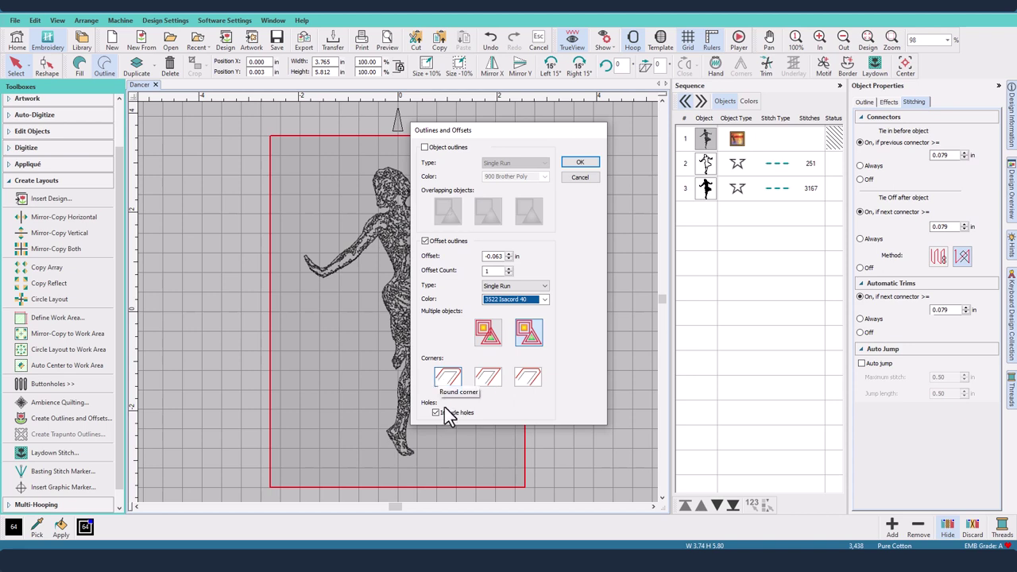
click(579, 163)
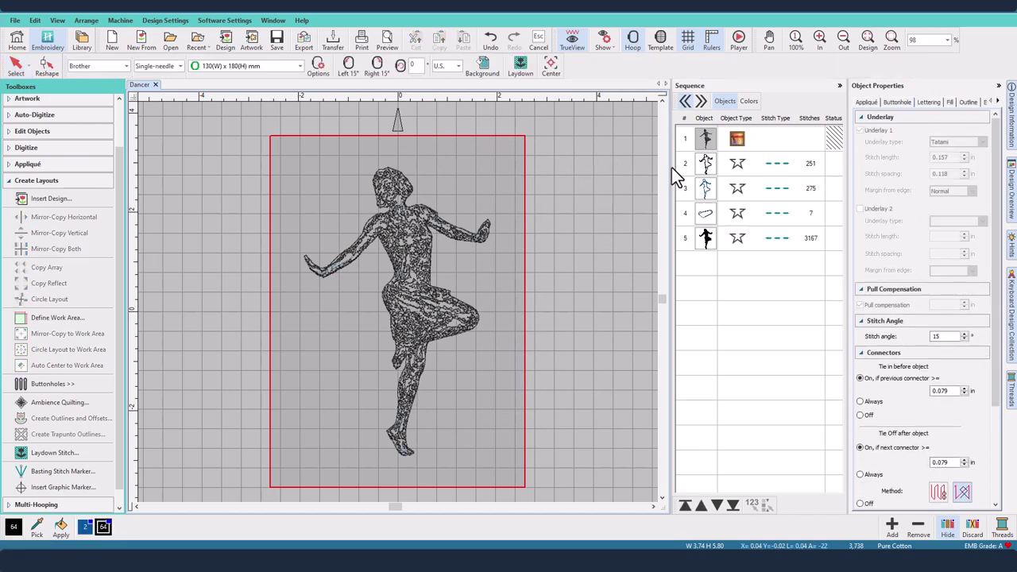
click(707, 169)
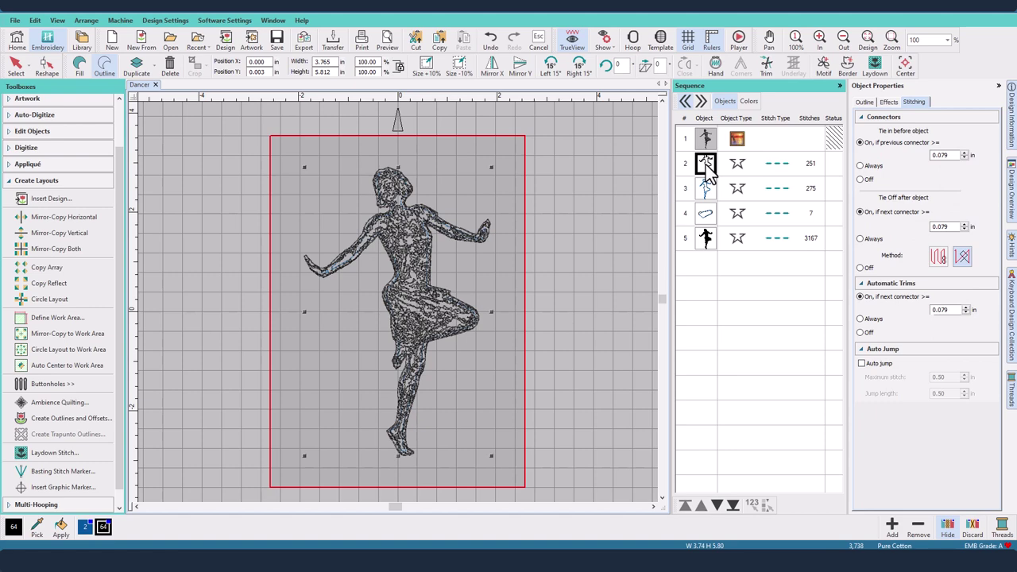
key(Delete)
click(707, 188)
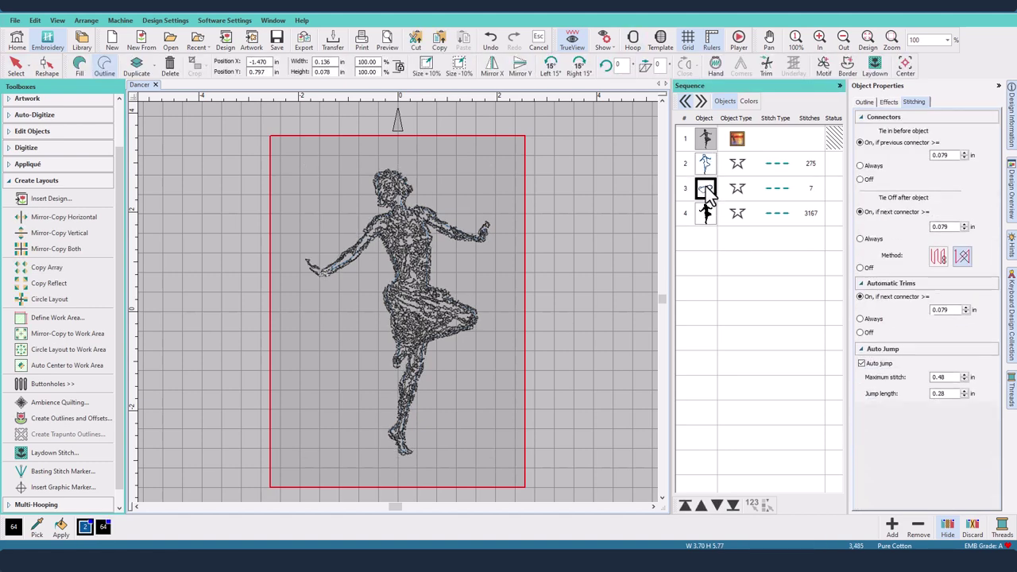
key(Delete)
click(706, 168)
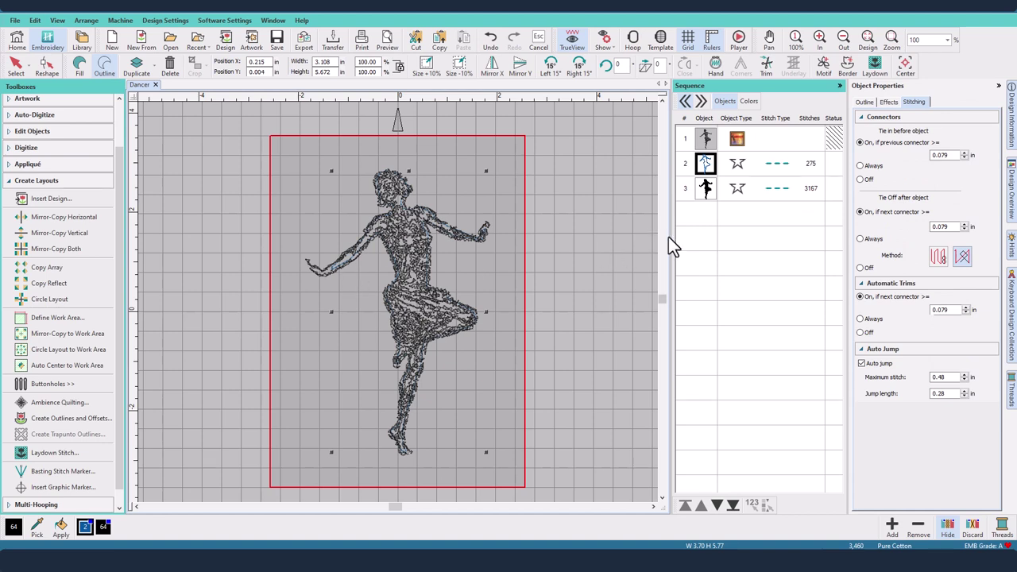
click(738, 39)
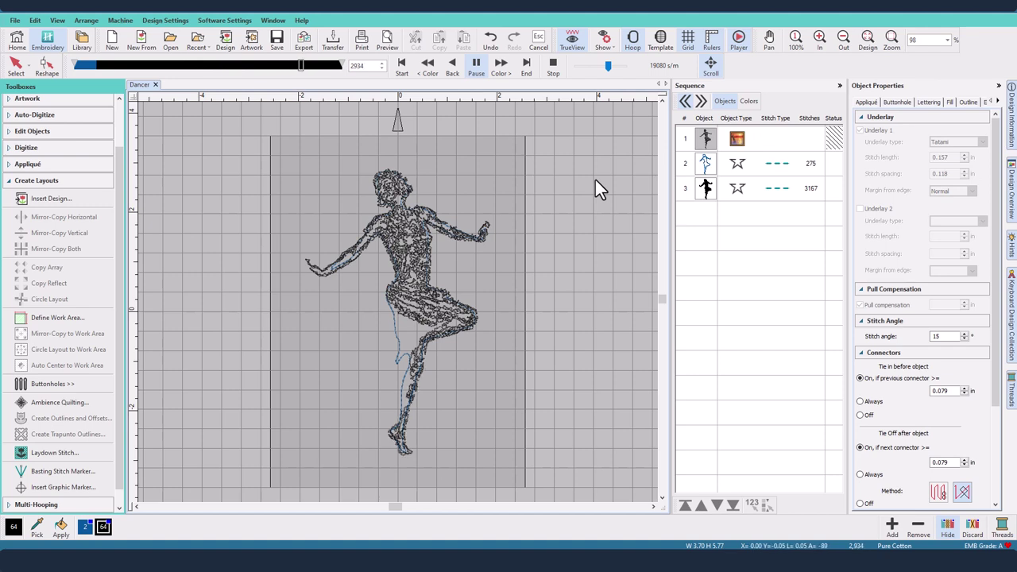
click(554, 64)
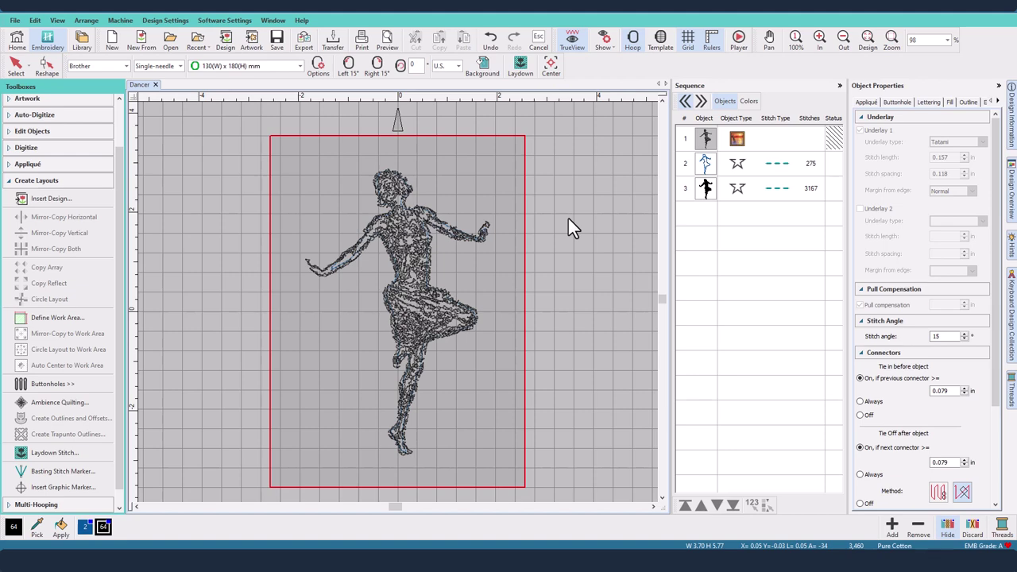